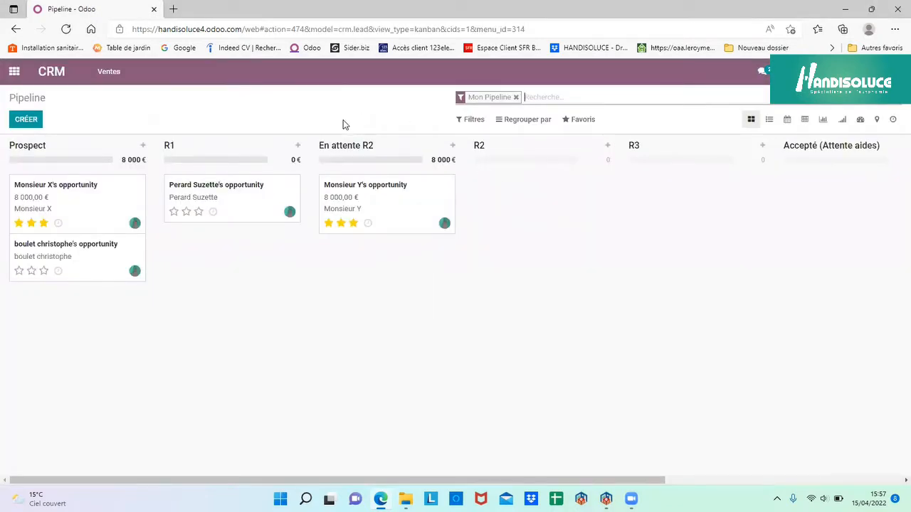
- Open the opportunity in the En attente R2 stage and start a new quotation from it
click(389, 200)
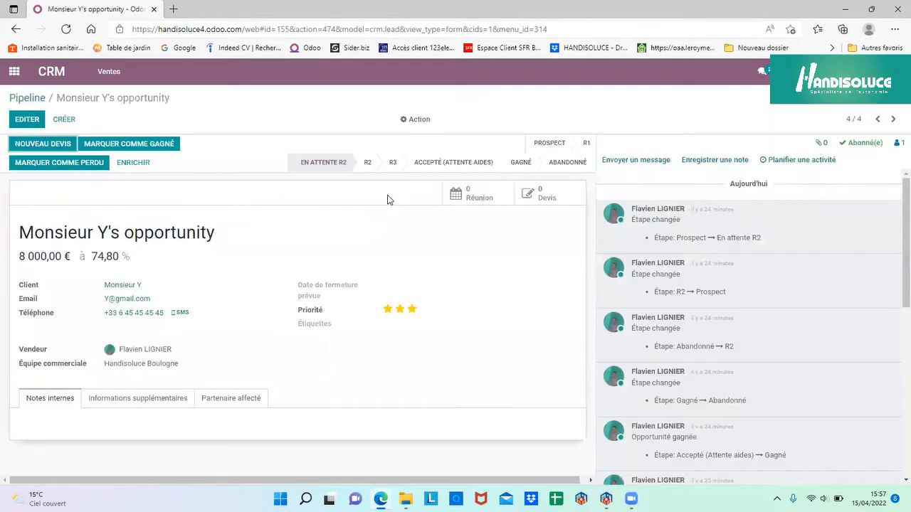
click(555, 197)
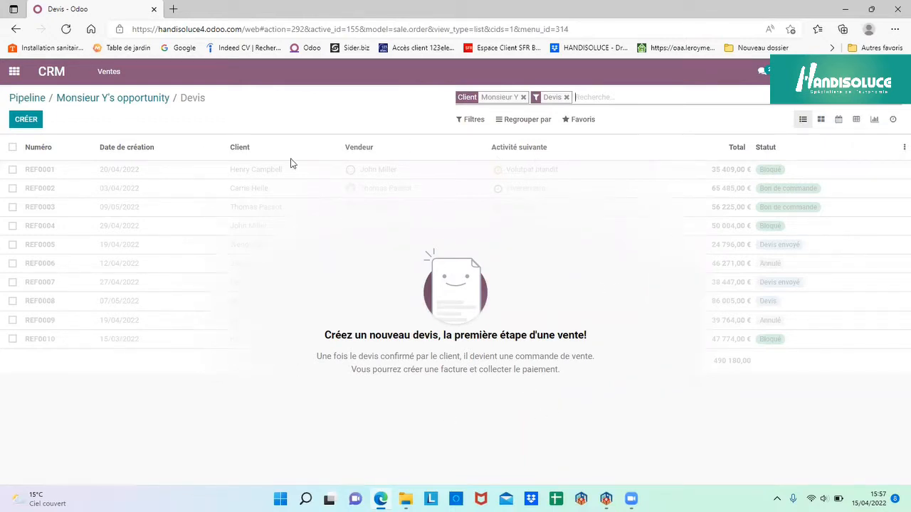
click(27, 119)
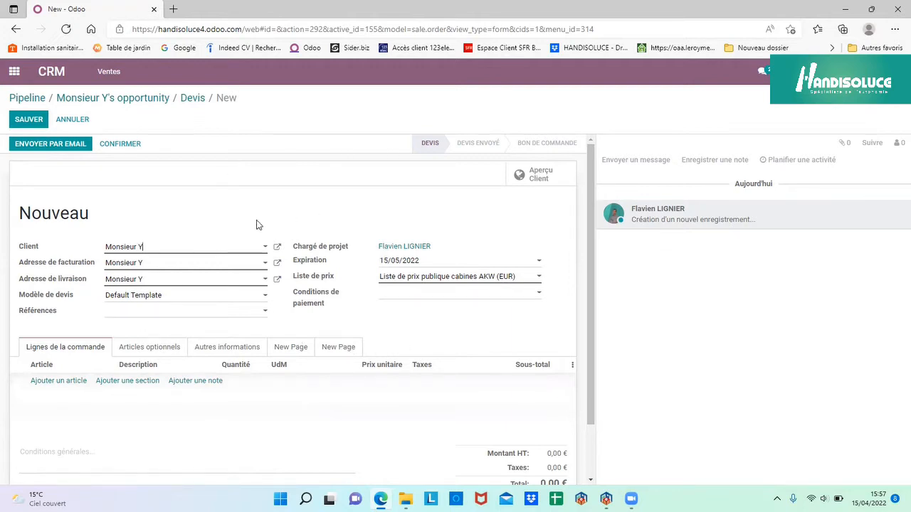
- Add a section titled "PREPARATION DU CHANTIER" to the quotation's order lines
scroll(263, 276, down, 2)
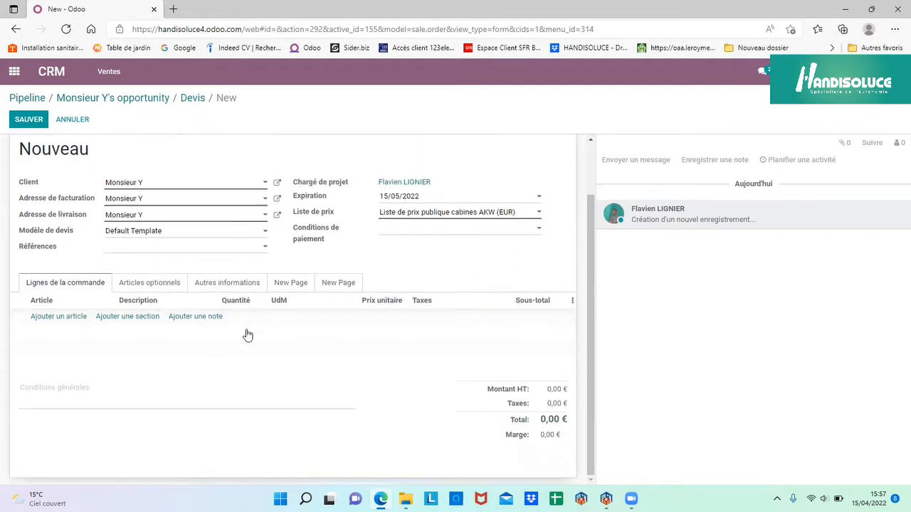
click(114, 321)
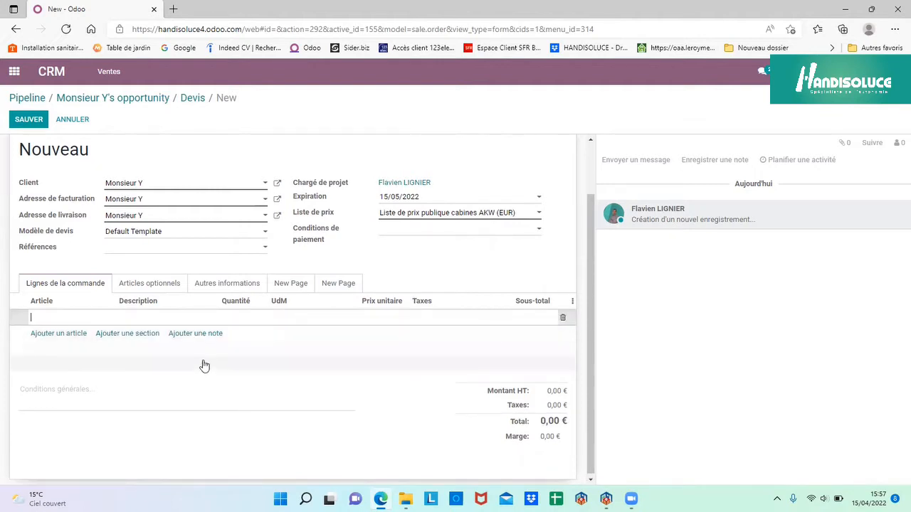
key(Caps_Lock)
text(PREP)
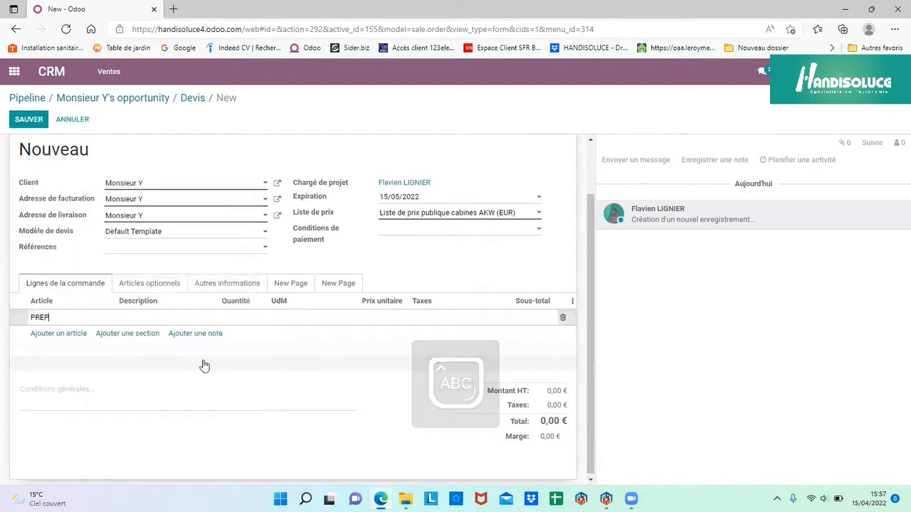
text(ARATION)
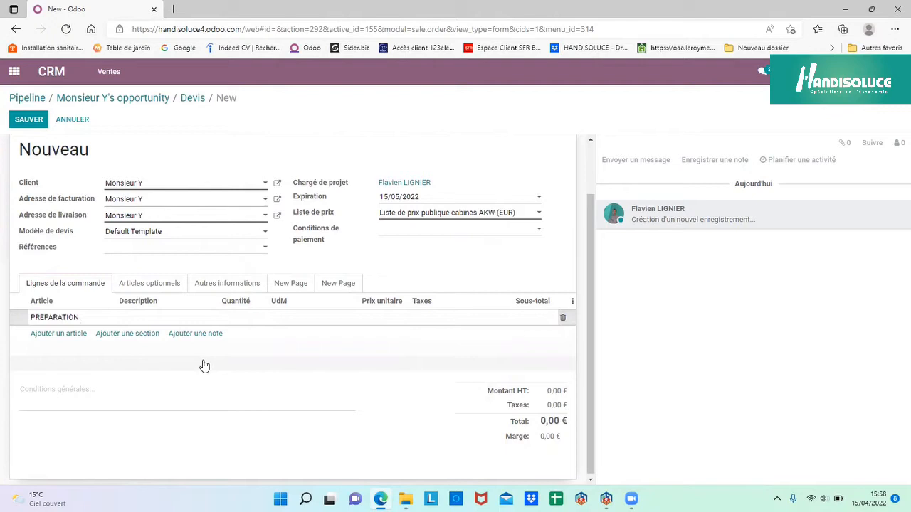
text( DU CHANTIER)
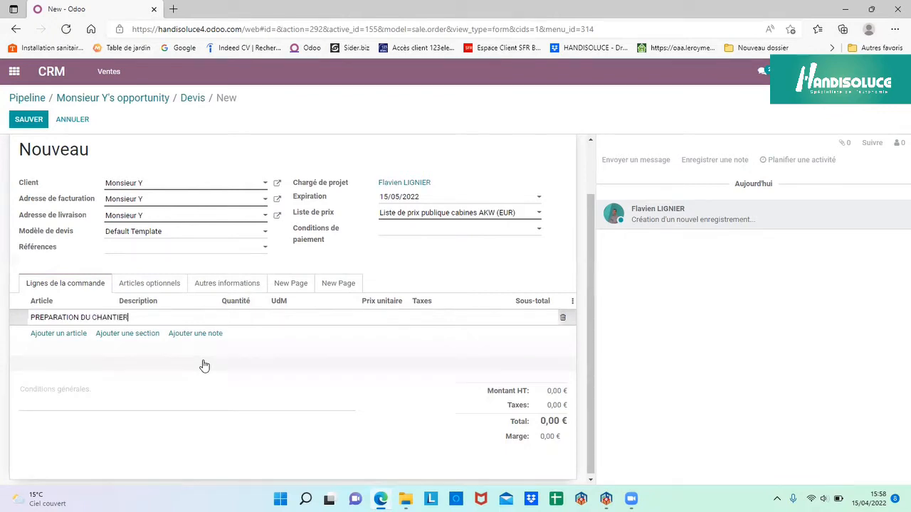
click(7, 347)
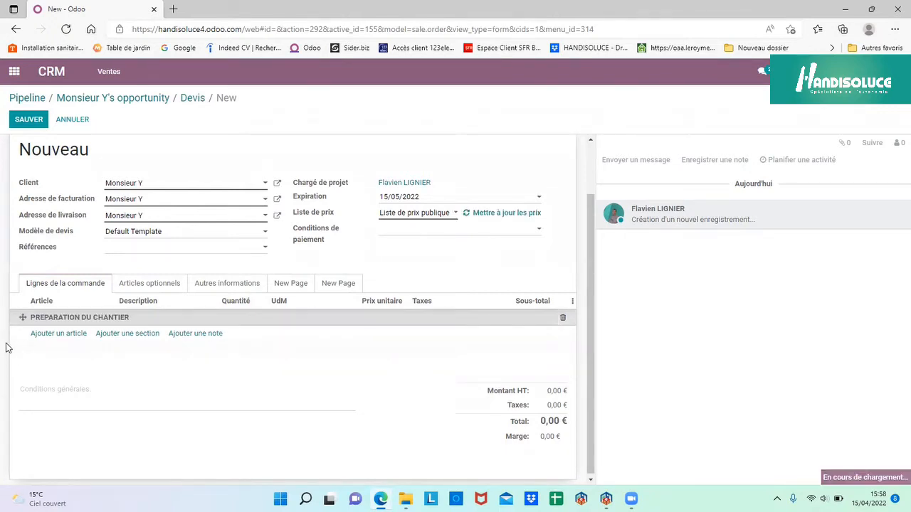
- Add the product "Préparation du chantier" as an order line under the PREPARATION DU CHANTIER section
click(57, 334)
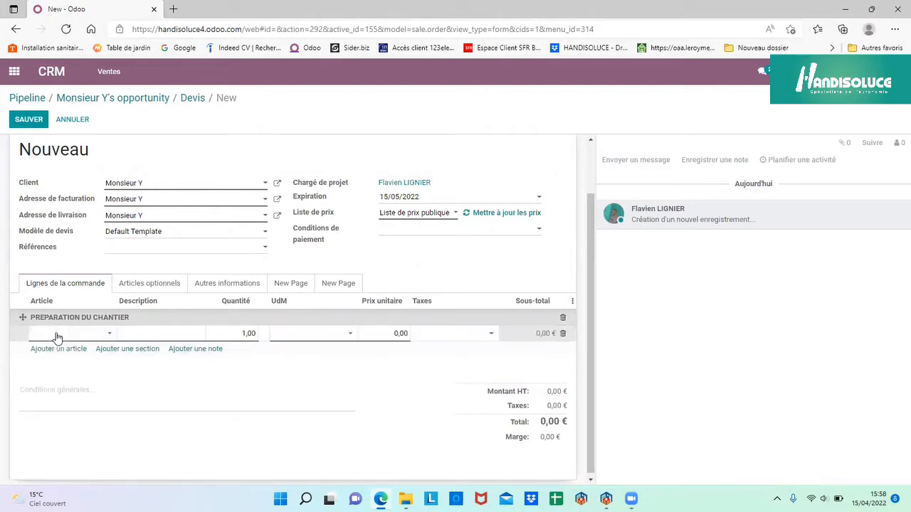
text(PREPA)
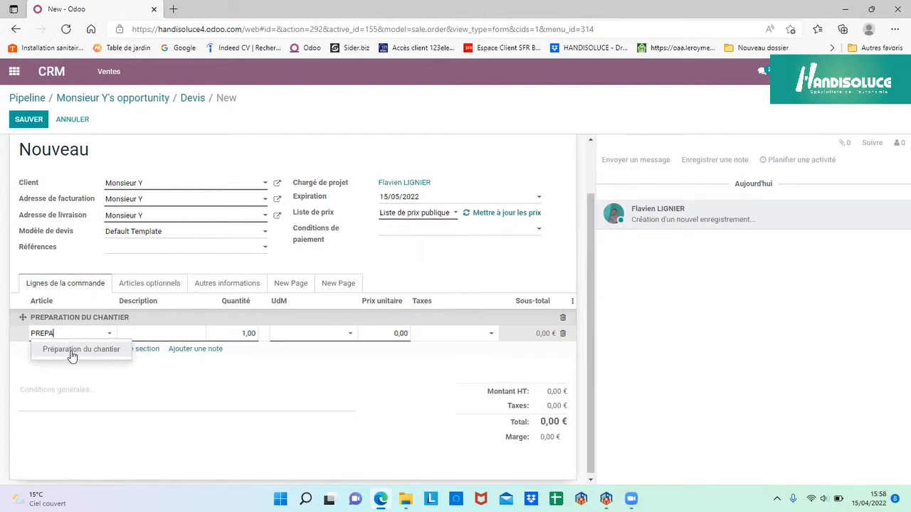
click(73, 349)
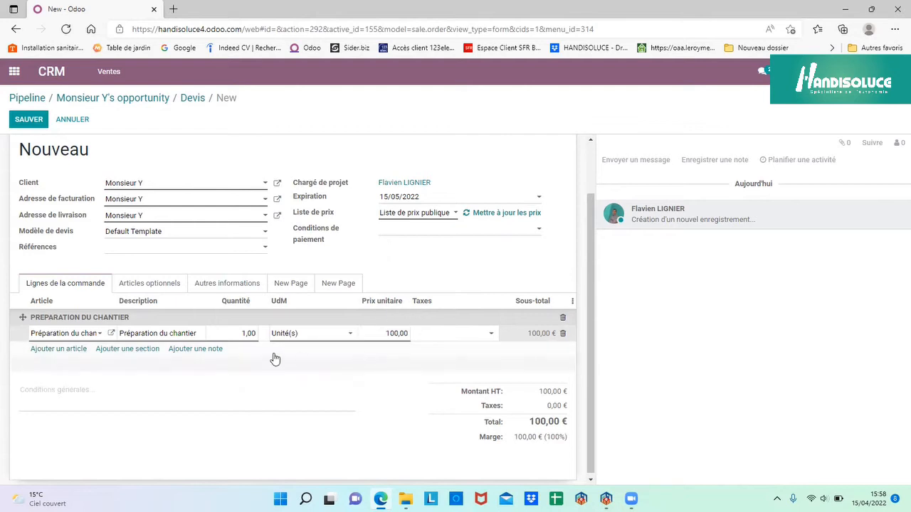
- Add a second section titled "DOUCHE" below the site preparation line
click(137, 350)
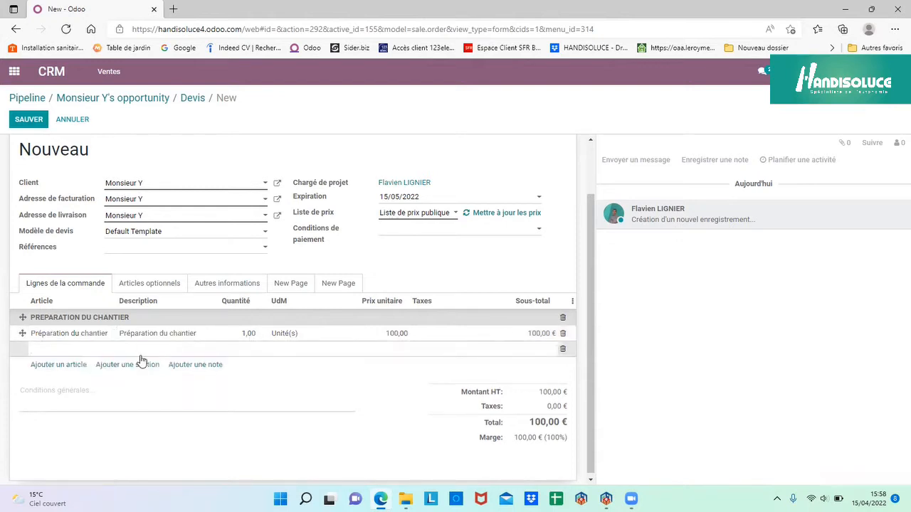
text(DOUCHE)
click(5, 355)
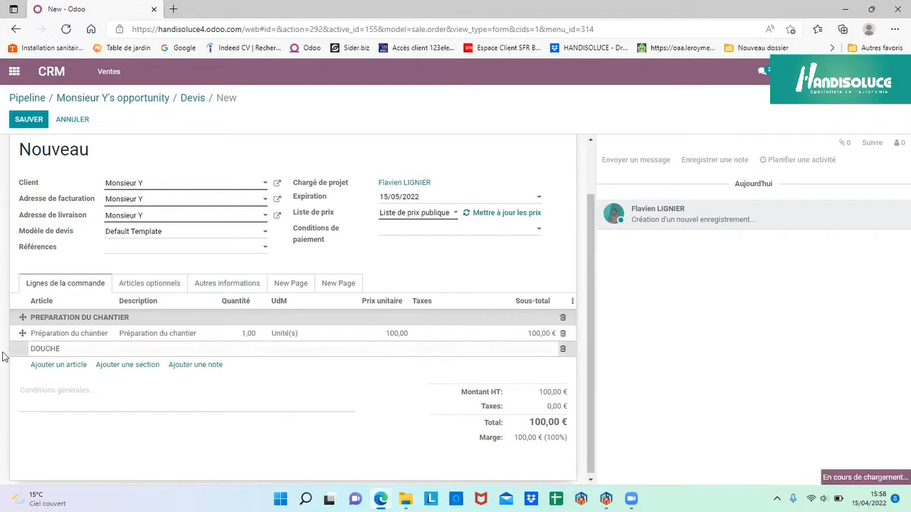
- Add the product "Fourniture et pose de la douche (receveur, paroi de douche, robinetterie)" under the DOUCHE section
click(61, 365)
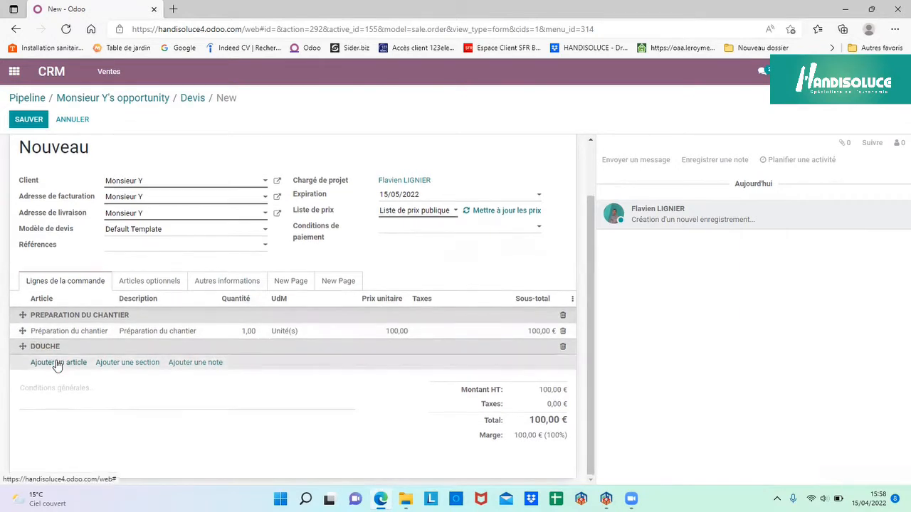
text(DOUCHE)
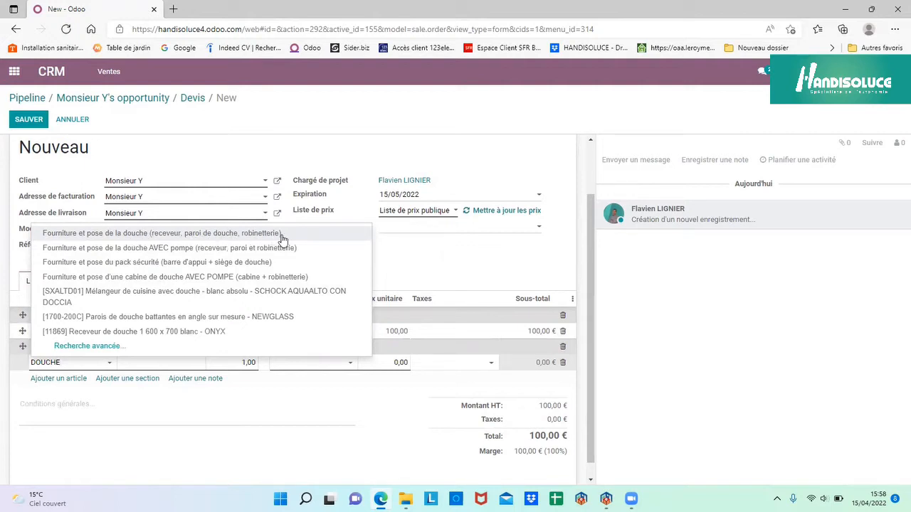
click(163, 237)
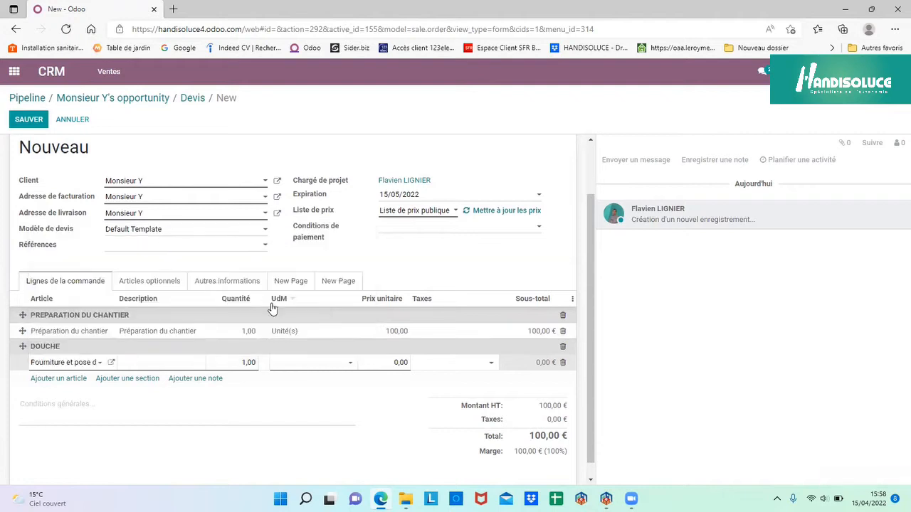
- Examine the shower line's description for the bracketed placeholders covering the tray, the shower wall and the taps
scroll(222, 402, down, 2)
scroll(223, 402, down, 1)
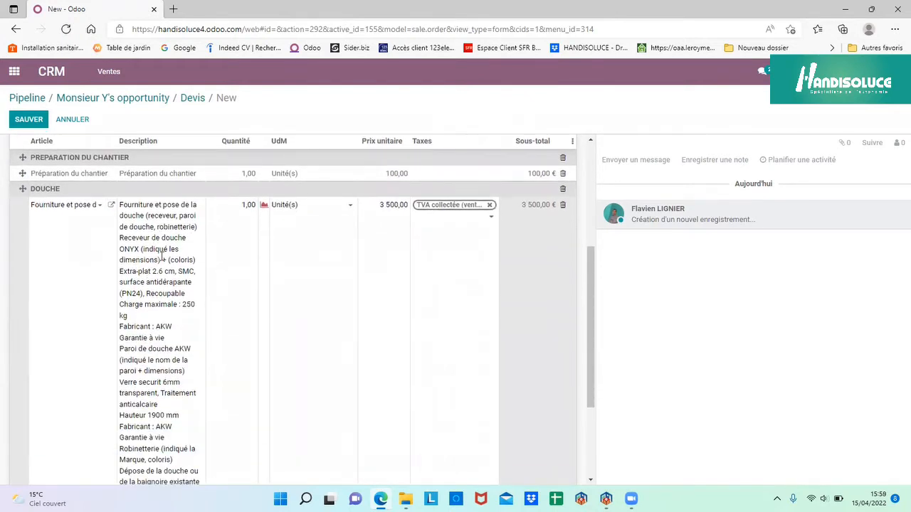
drag(141, 249, 163, 261)
key(ctrl+a)
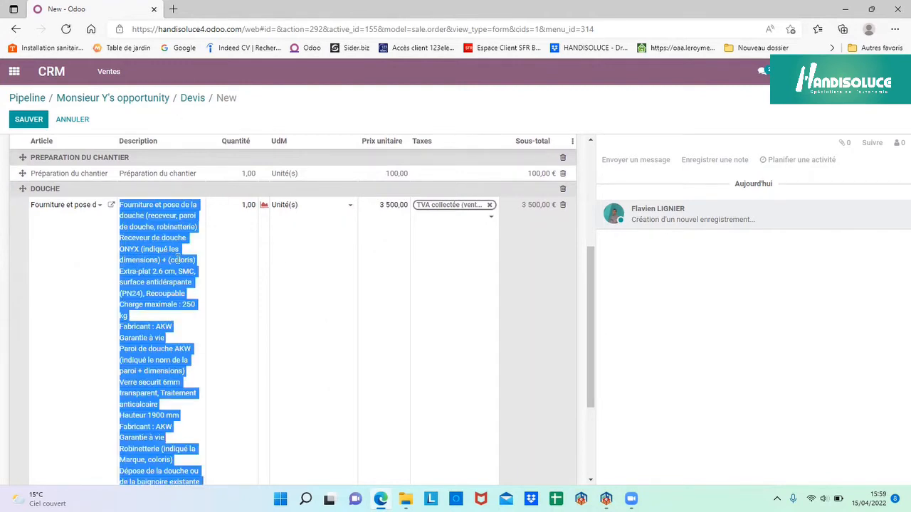
click(178, 260)
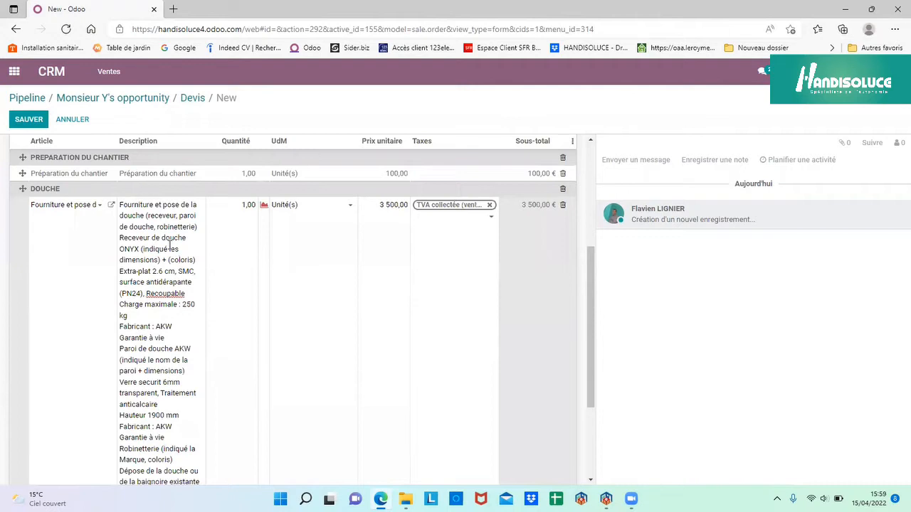
scroll(170, 244, down, 1)
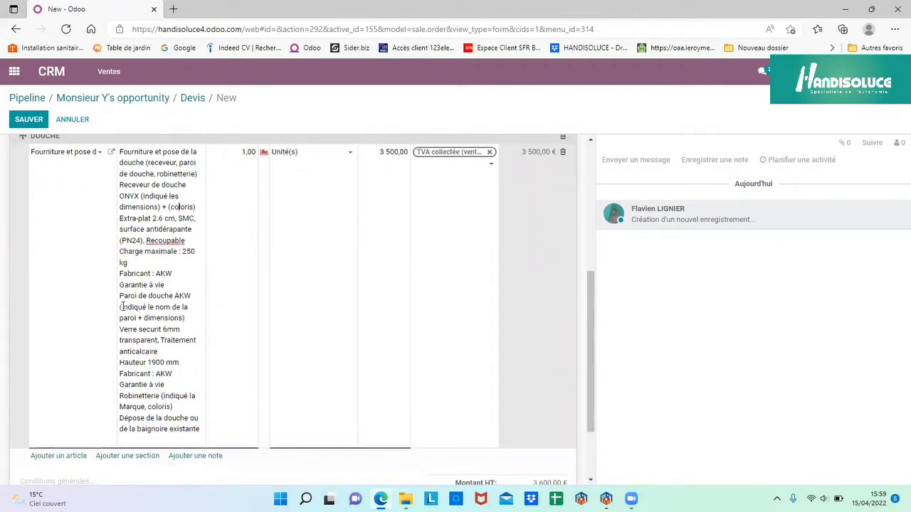
drag(123, 307, 182, 318)
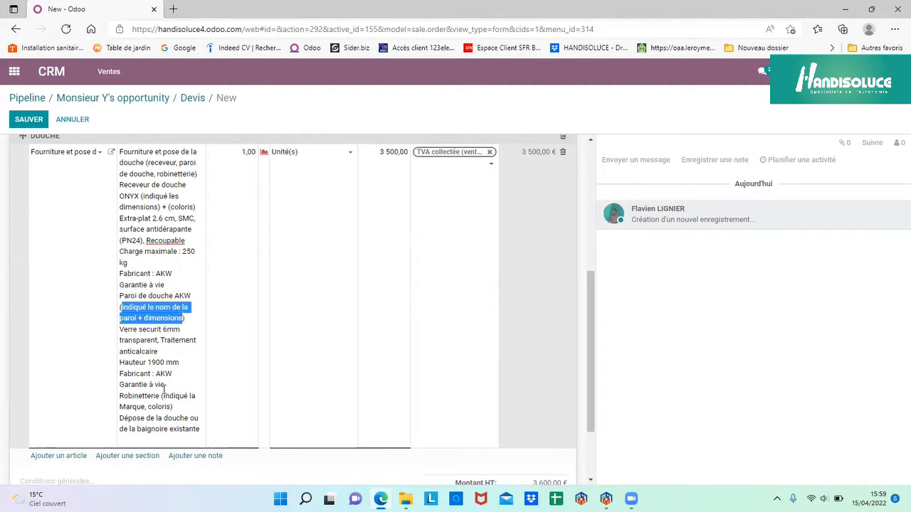
drag(163, 395, 173, 407)
scroll(167, 385, up, 2)
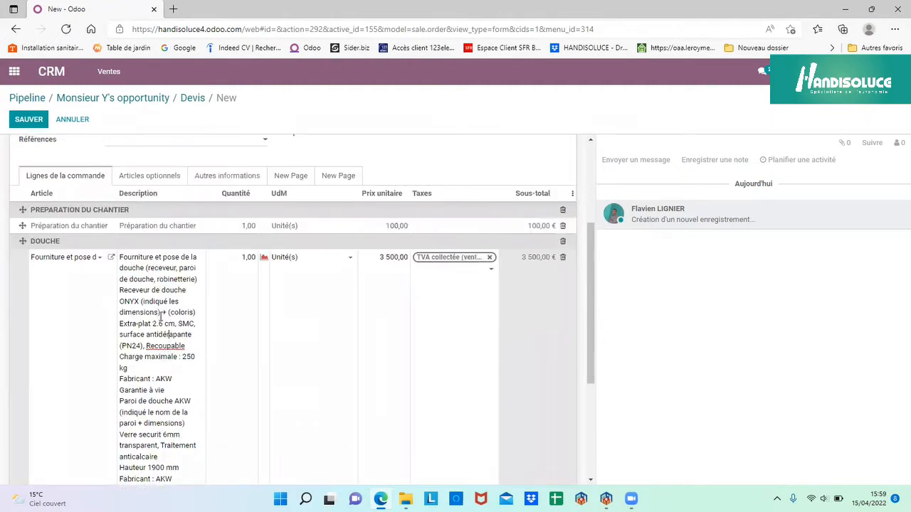
- Replace the dimensions and colour placeholder after "Receveur de douche ONYX" with "1 200 X 900 Noir"
scroll(156, 313, down, 1)
drag(141, 248, 196, 261)
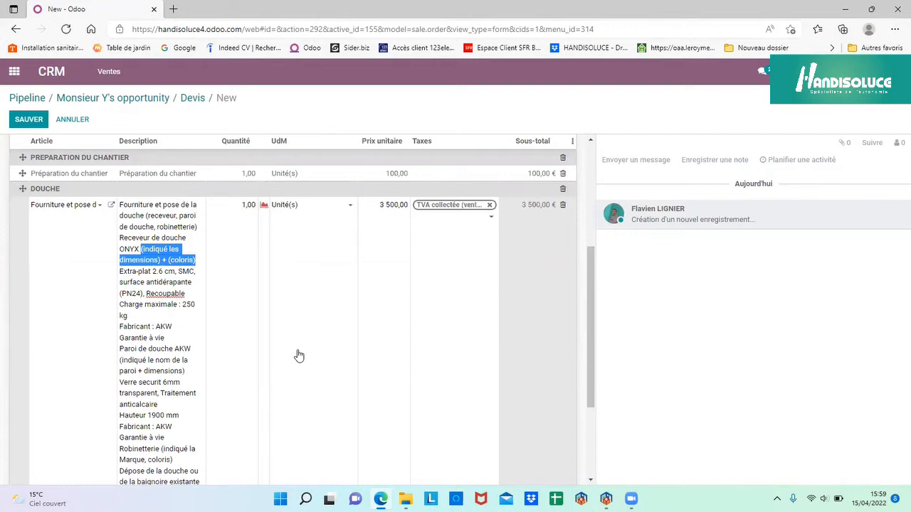
text(1 200 X)
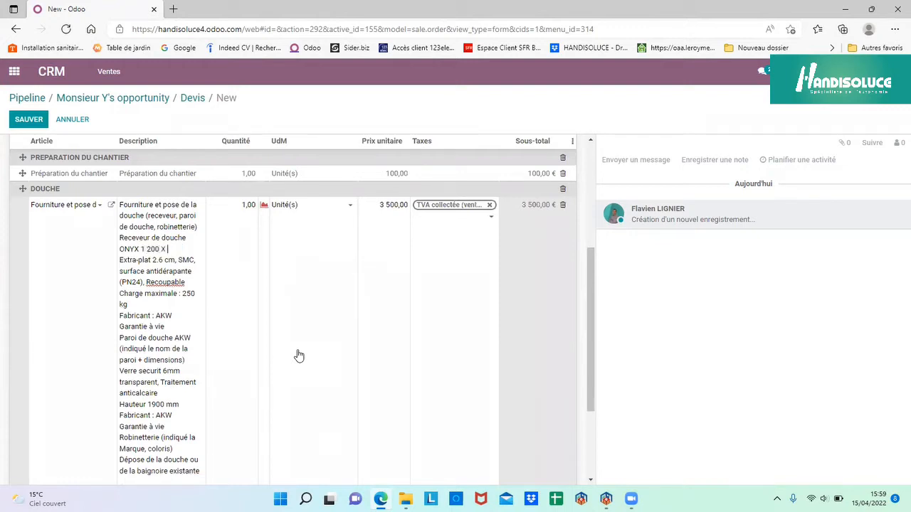
text( 900 N)
key(Caps_Lock)
text(oir)
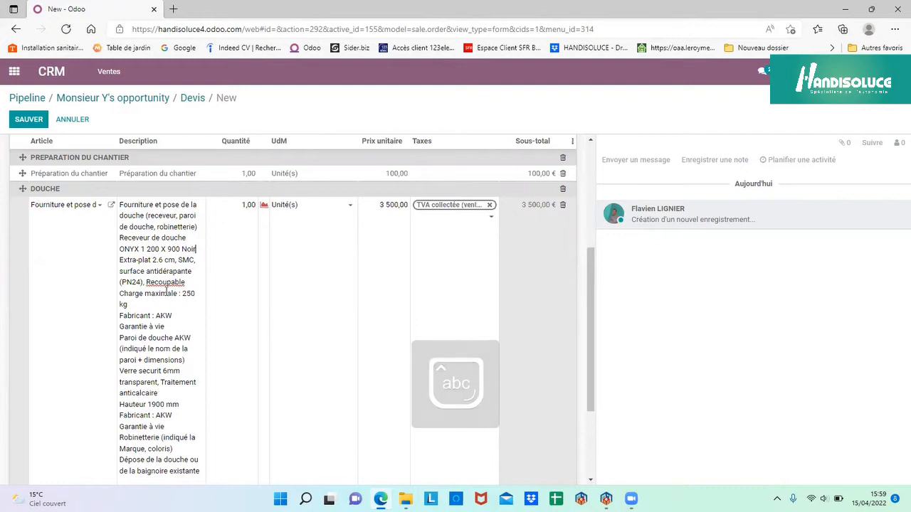
- Replace the placeholder after "Paroi de douche AKW" with "LevelBest fixe de 800 mm + un rabat de 400 mm profilés noirs"
scroll(299, 356, down, 1)
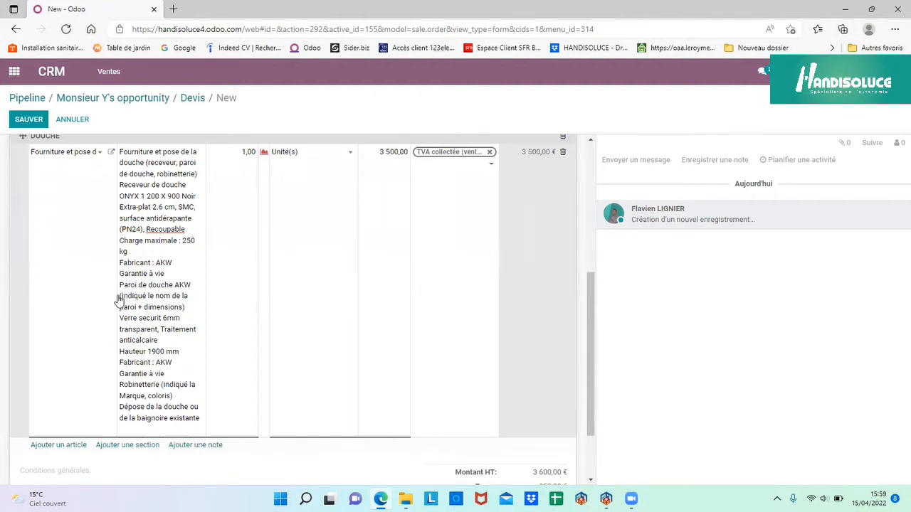
drag(120, 296, 186, 308)
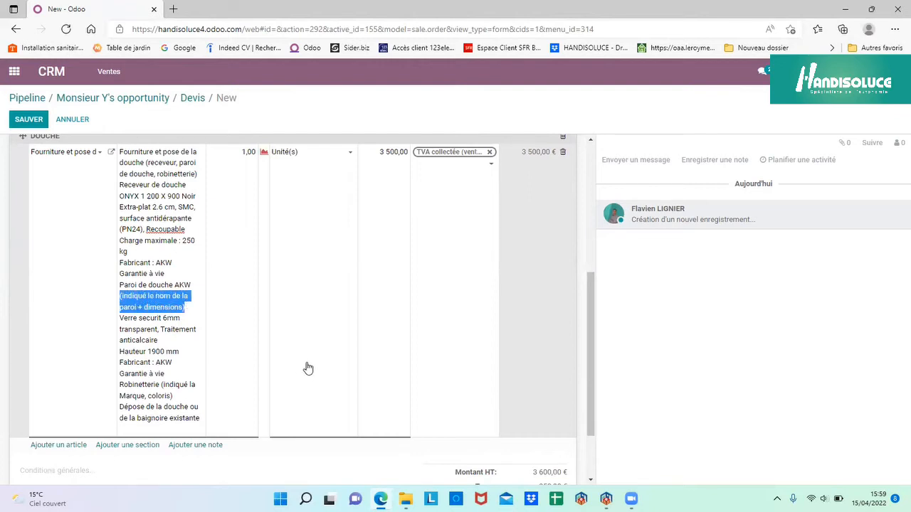
text(LevelBest fixe)
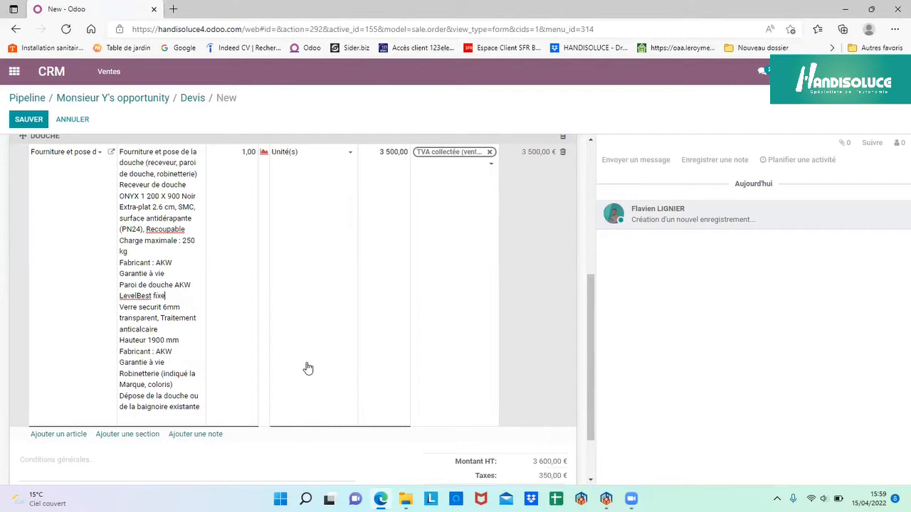
text( de 800 mm +)
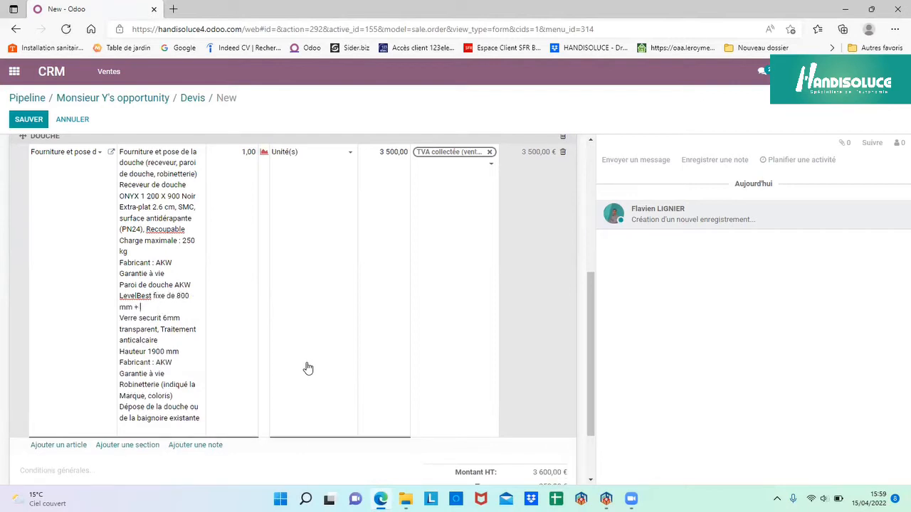
text( un rabat de 400 mm)
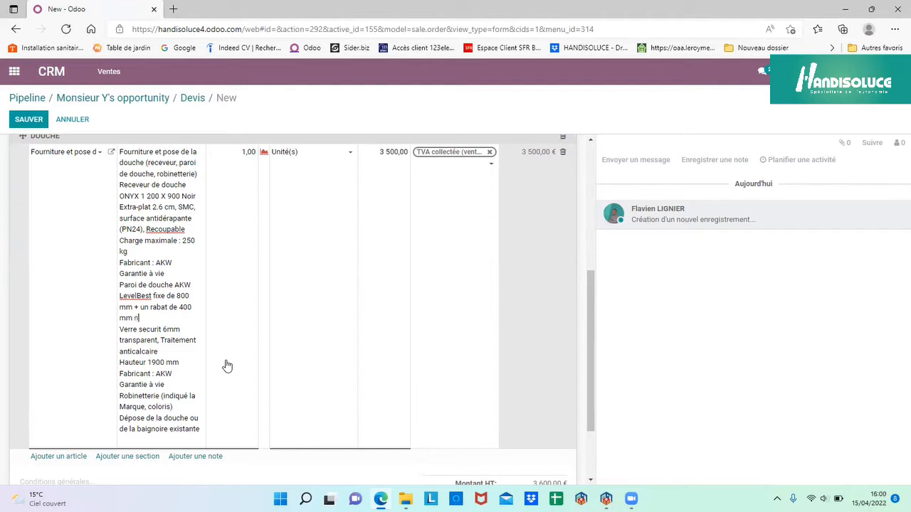
text(profilés noirs)
- Replace the brand and colour placeholder after "Robinetterie" in the shower description with "thermostatique chromée ROLF"
scroll(190, 411, down, 1)
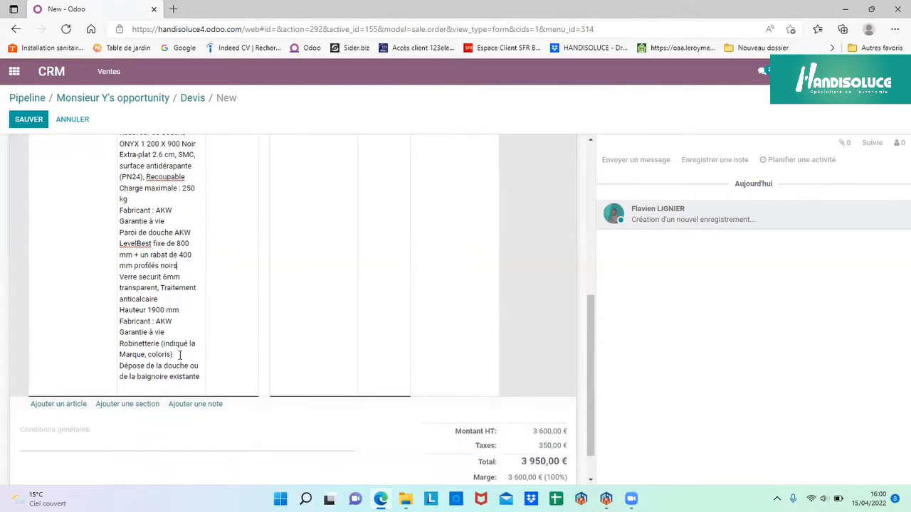
drag(180, 354, 163, 342)
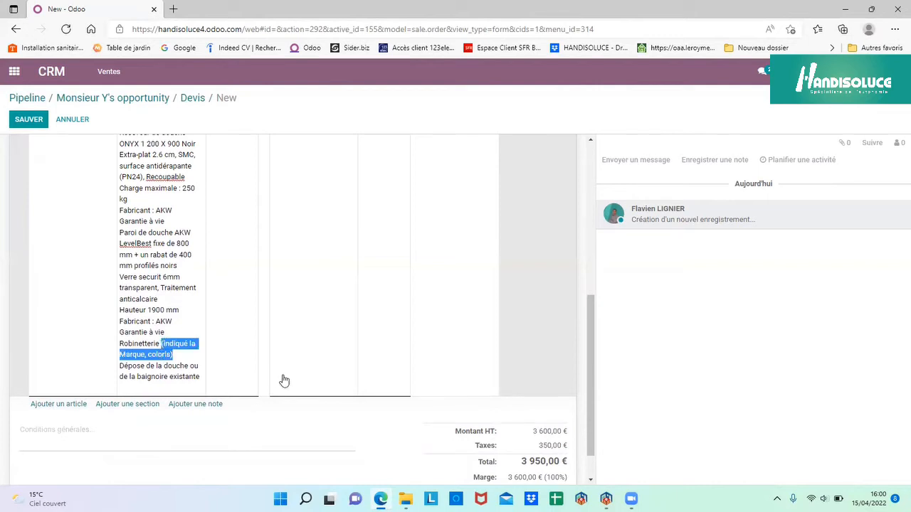
text(thermo)
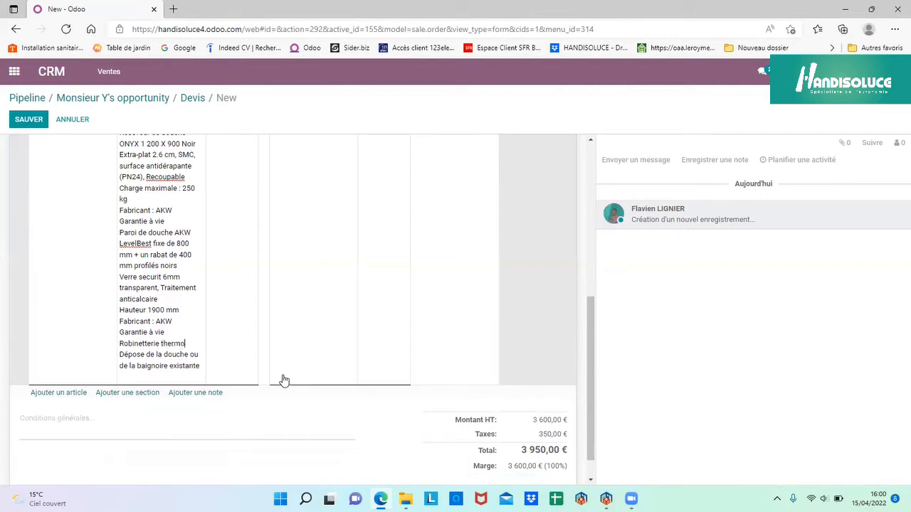
text(statique chr)
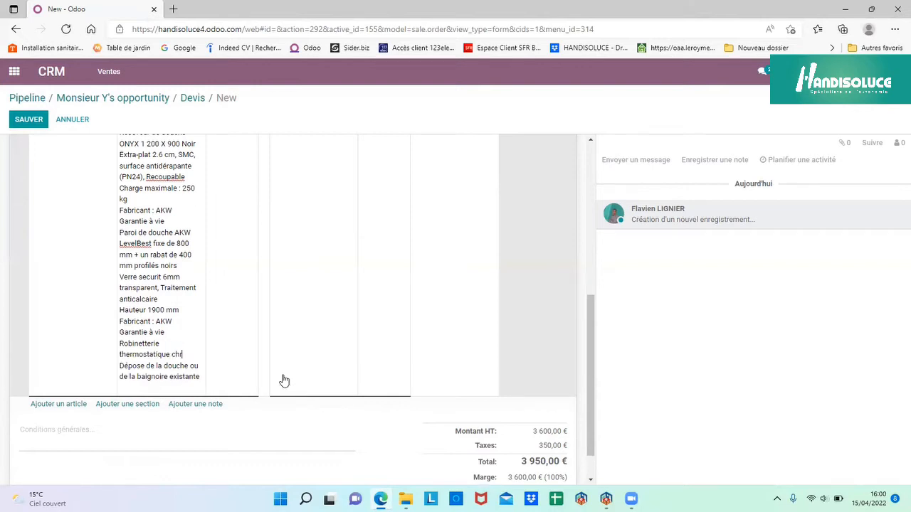
text(omée)
key(Caps_Lock)
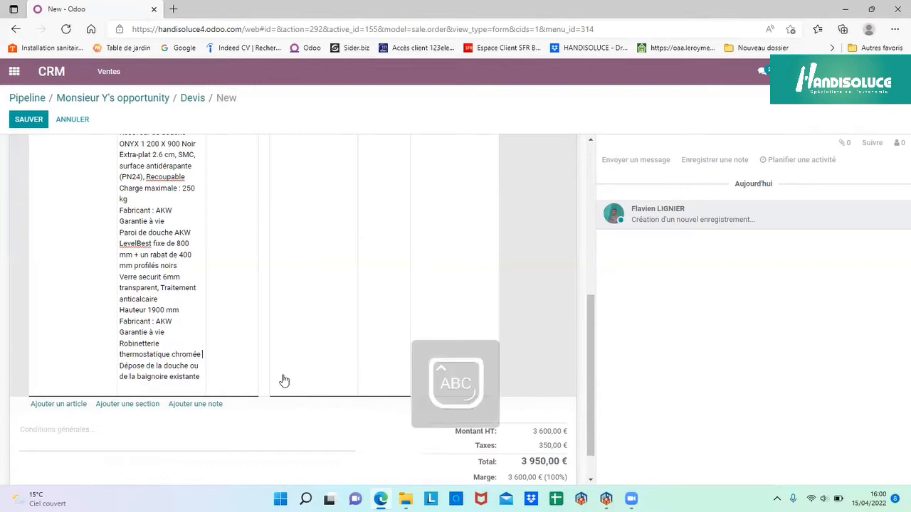
key(Return)
text(ROLF)
key(Caps_Lock)
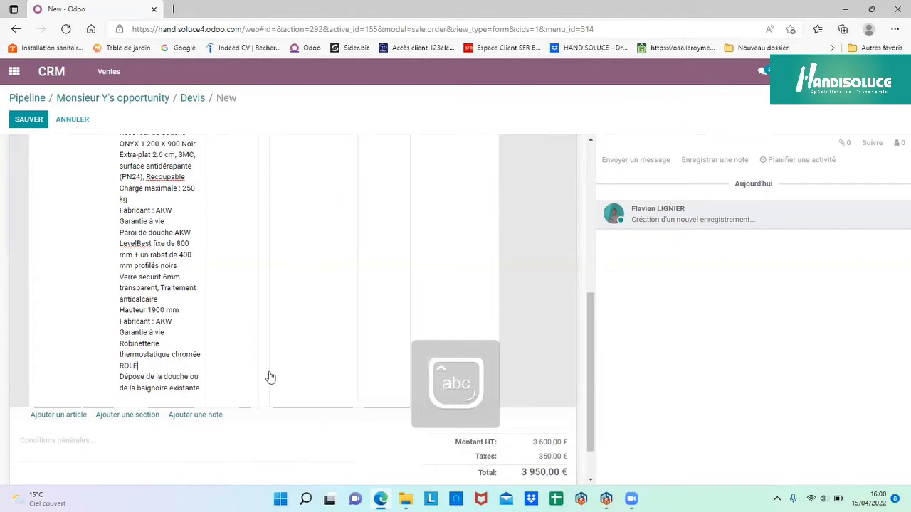
- Remove "de la douche ou" from the shower description's last item so it reads "Dépose de la baignoire existante"
scroll(242, 386, down, 1)
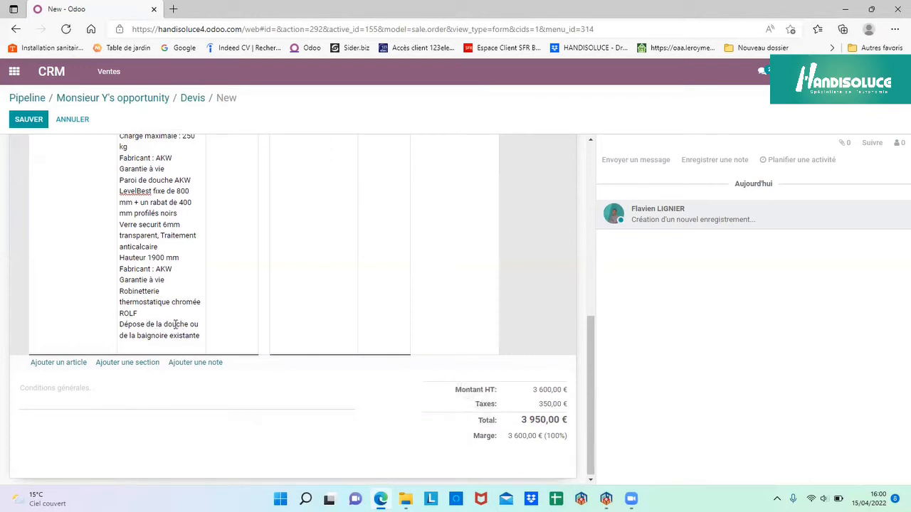
drag(176, 323, 199, 325)
key(BackSpace)
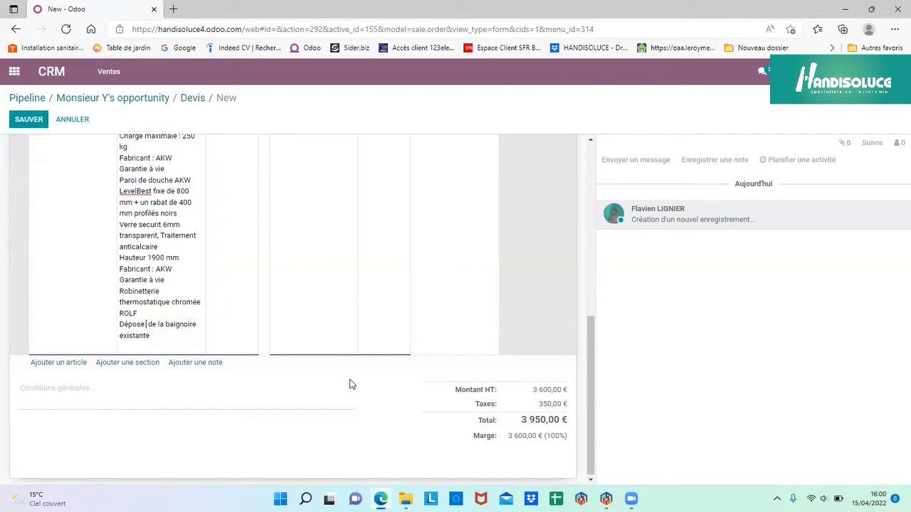
key(Delete)
- Add a section named "PACK DE SECURITE" below the shower line
scroll(179, 370, up, 3)
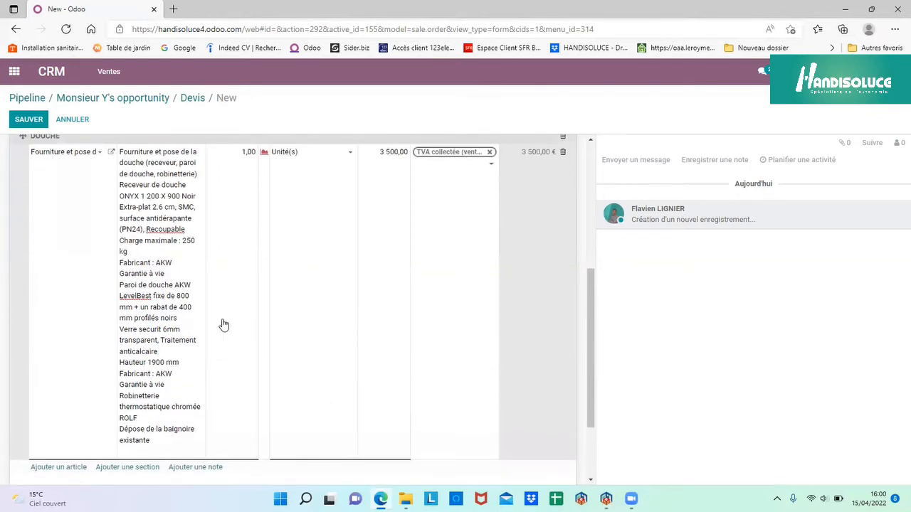
scroll(153, 300, up, 3)
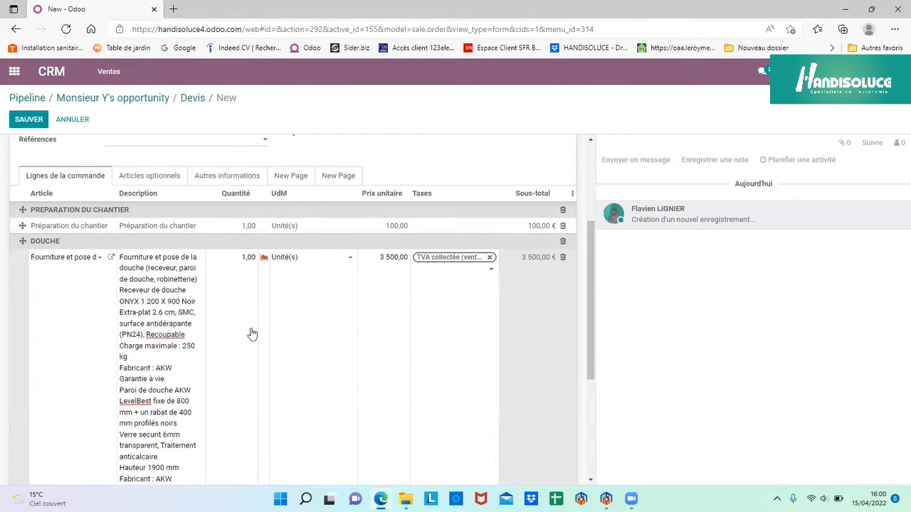
scroll(249, 332, down, 4)
scroll(153, 399, down, 1)
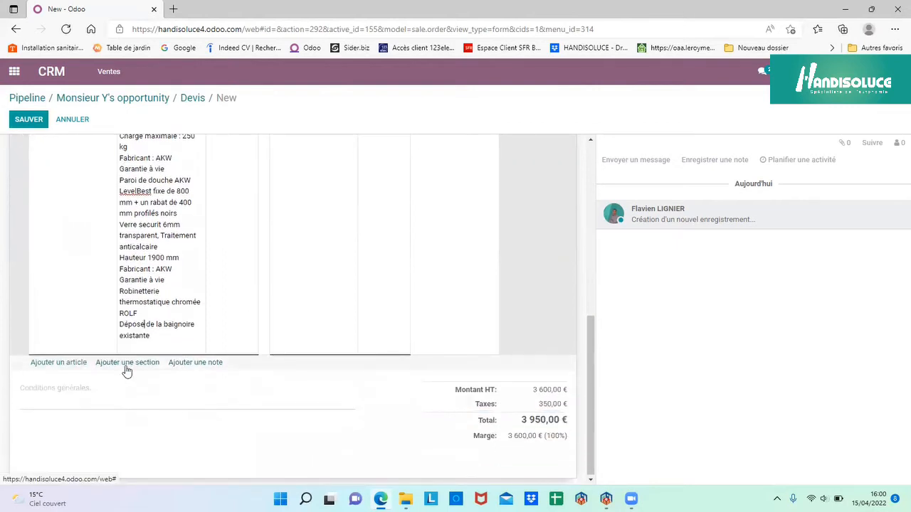
click(127, 365)
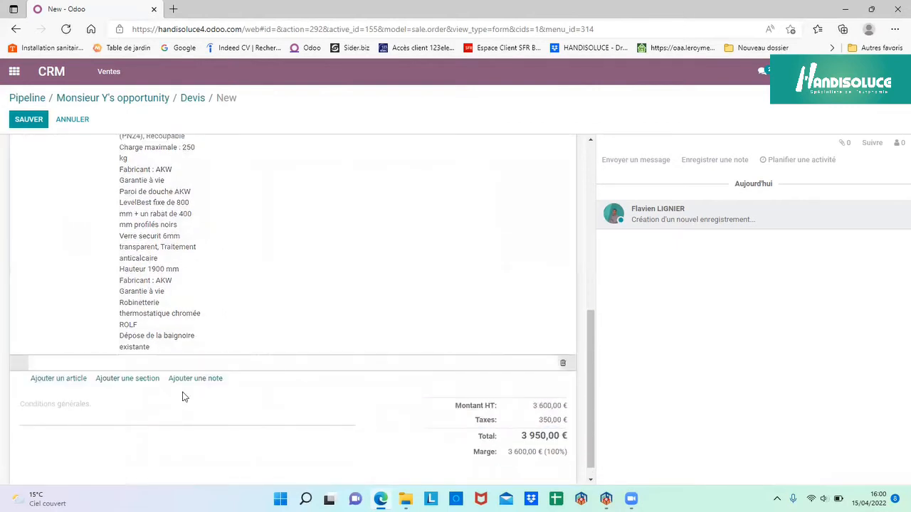
key(Caps_Lock)
text(PACK)
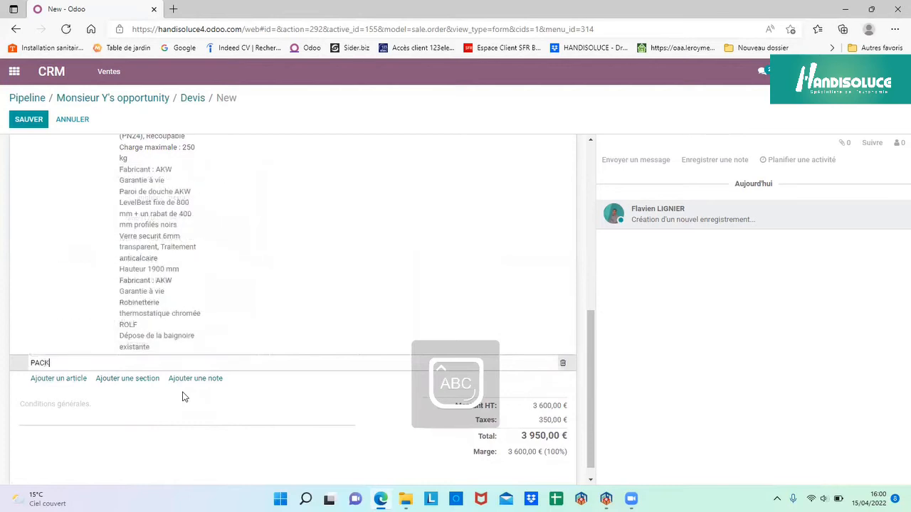
text( DE SECURITE)
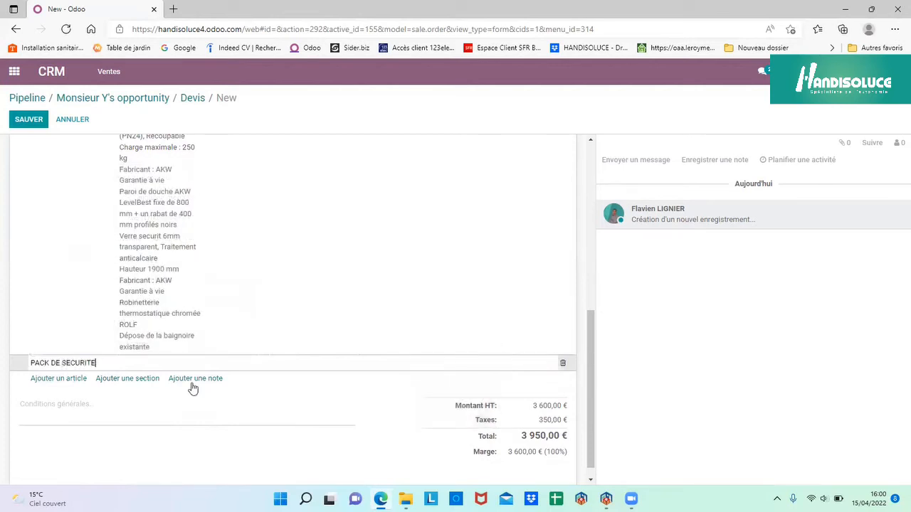
- Add the product "Fourniture et pose du pack sécurité (barre d'appui + siège de douche)" under the PACK DE SECURITE section
click(80, 382)
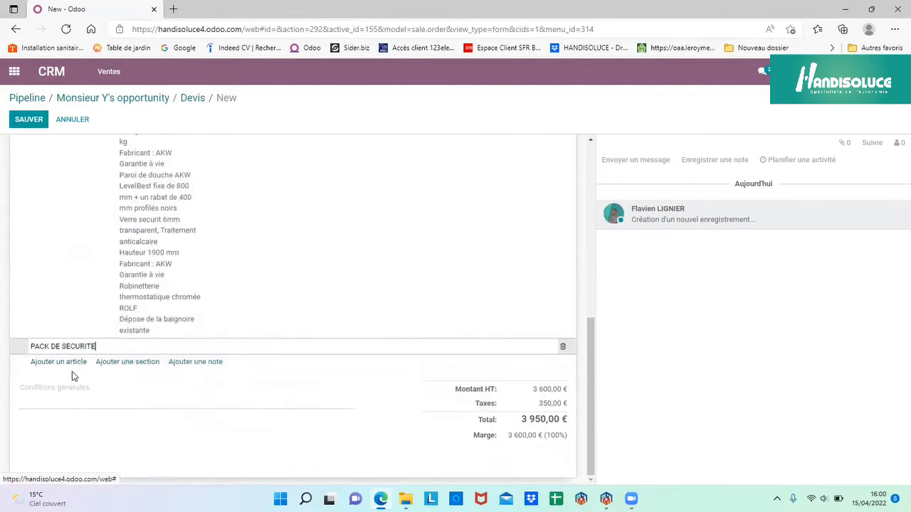
scroll(96, 323, down, 1)
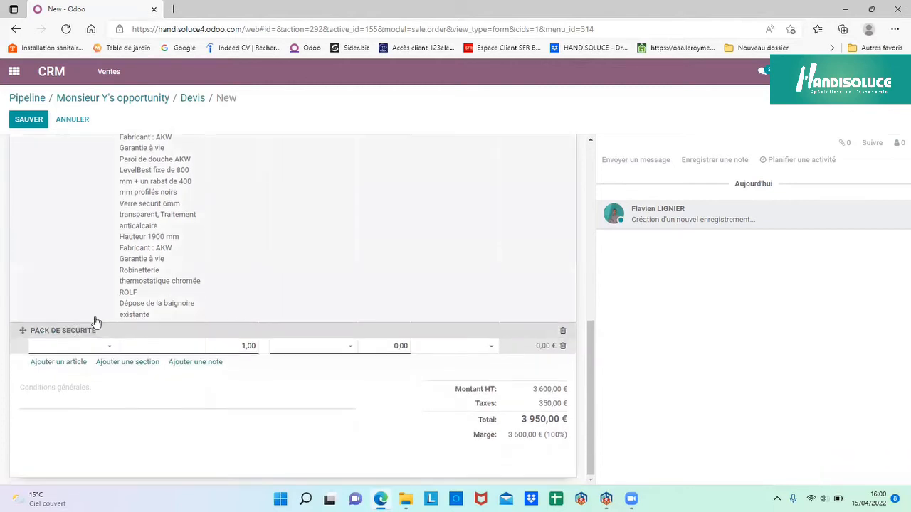
text(PACK)
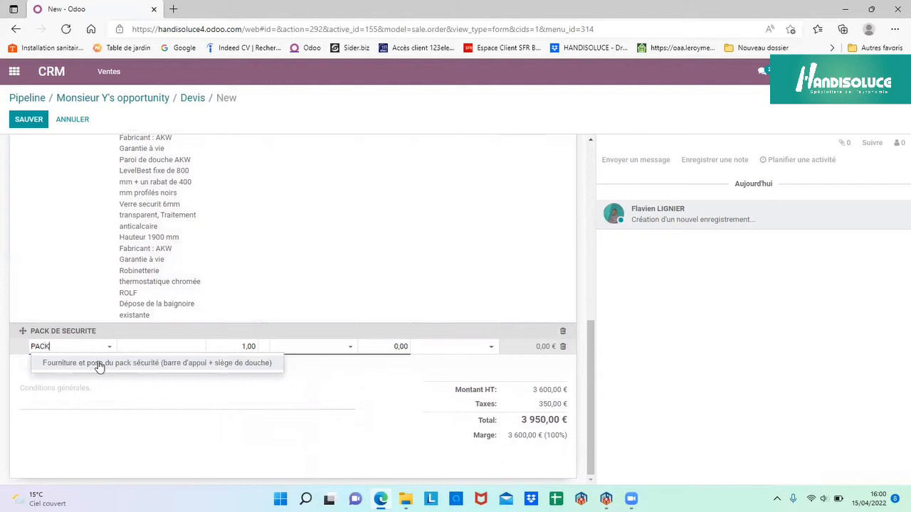
click(100, 366)
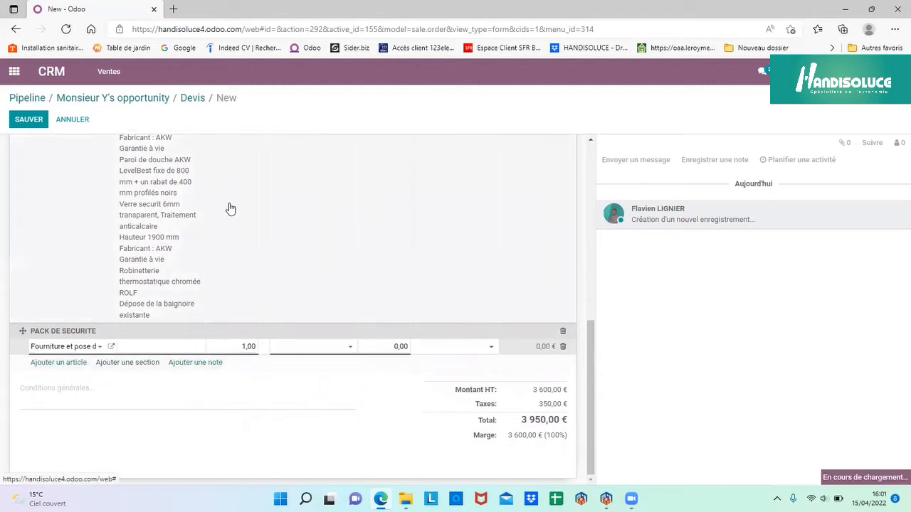
- Replace the brand and colour placeholder after "Siège de douche" in the safety pack description with "ONYX noir"
scroll(238, 308, down, 3)
scroll(238, 309, down, 1)
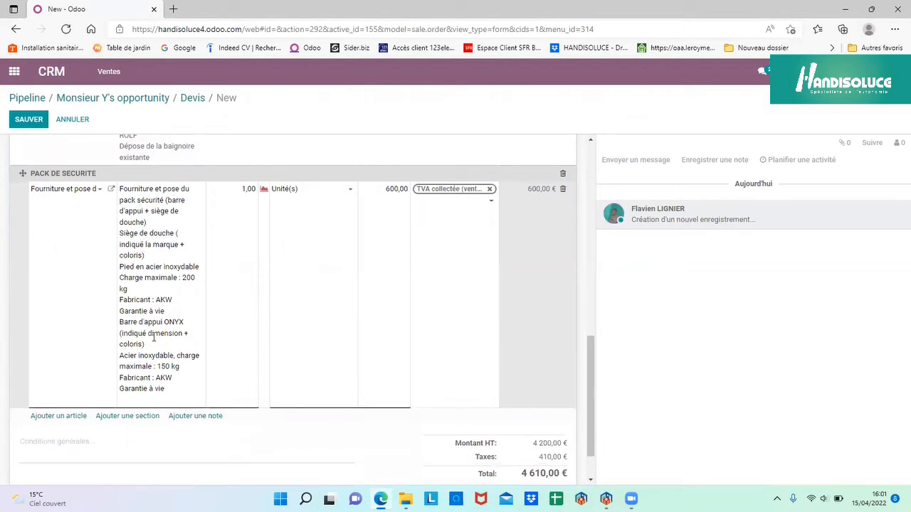
click(176, 233)
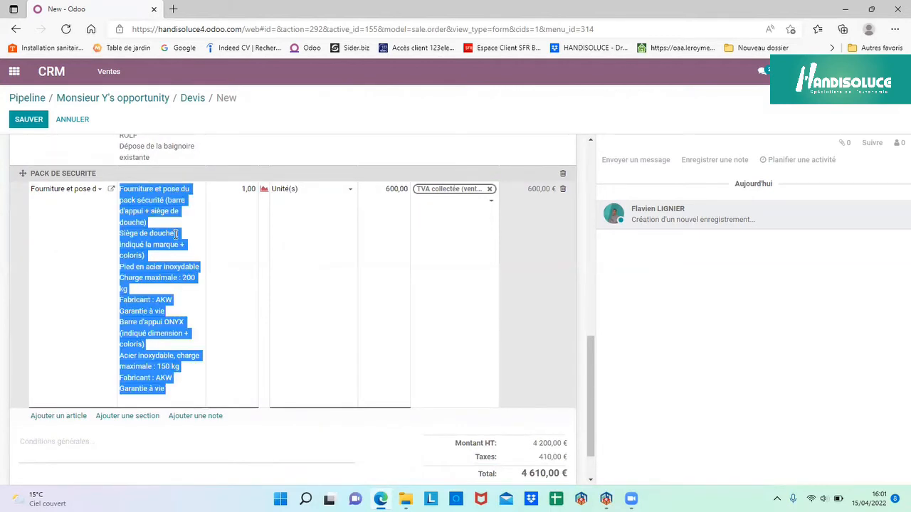
click(175, 233)
drag(175, 232, 184, 254)
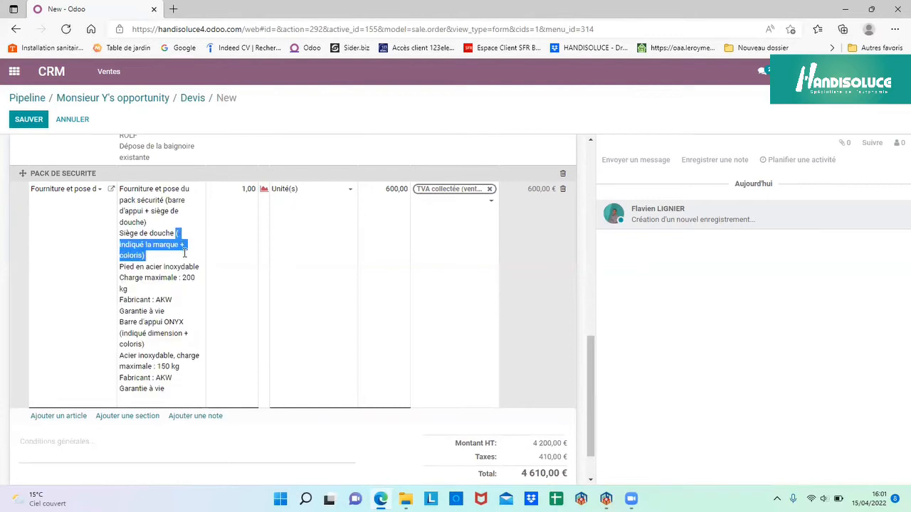
text(ONYX)
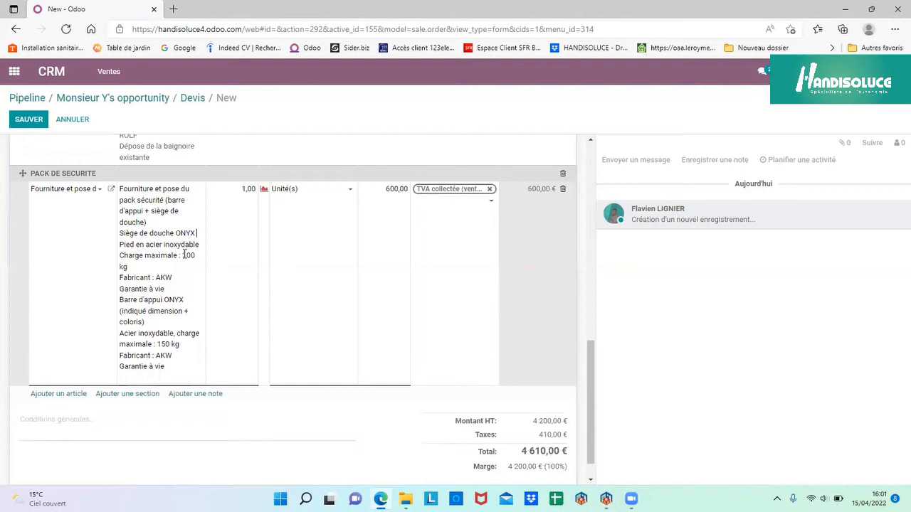
key(Caps_Lock)
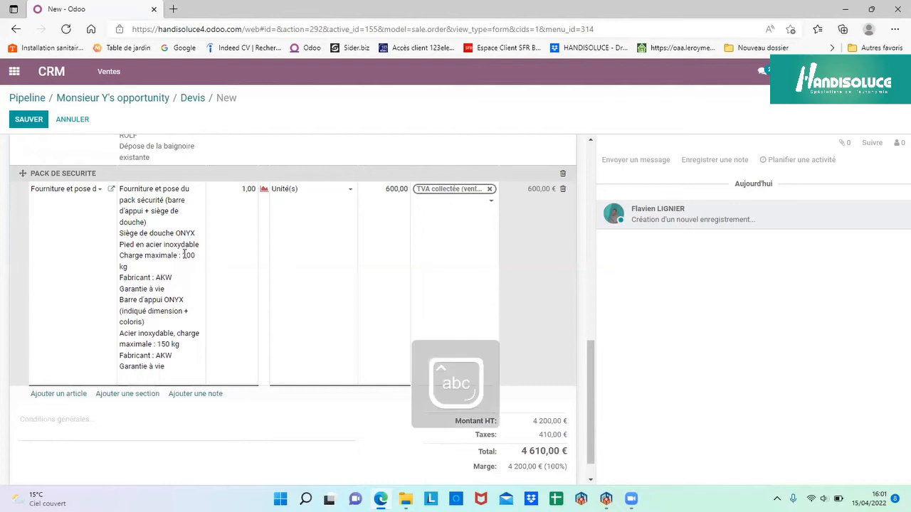
text(YX noir)
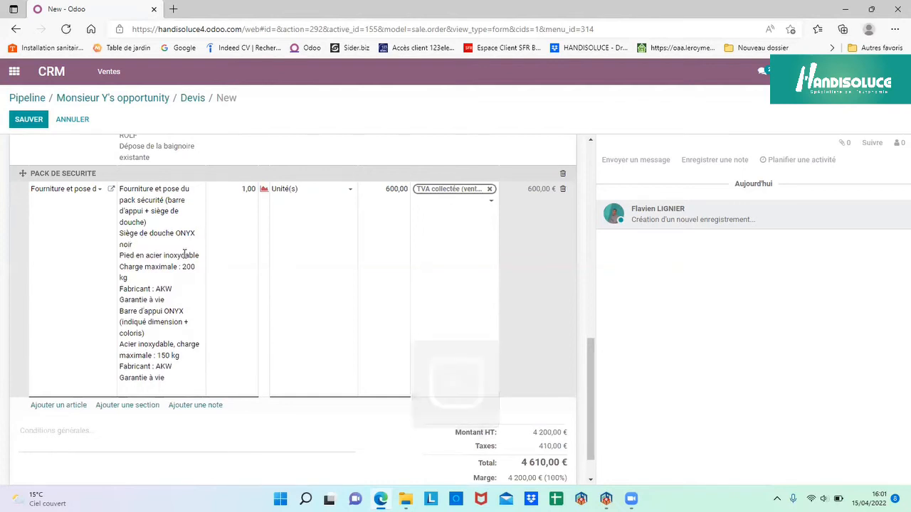
- Replace the dimension and colour placeholder after "Barre d'appui ONYX" with "T chromée" and finish editing the safety pack line
triple_click(121, 323)
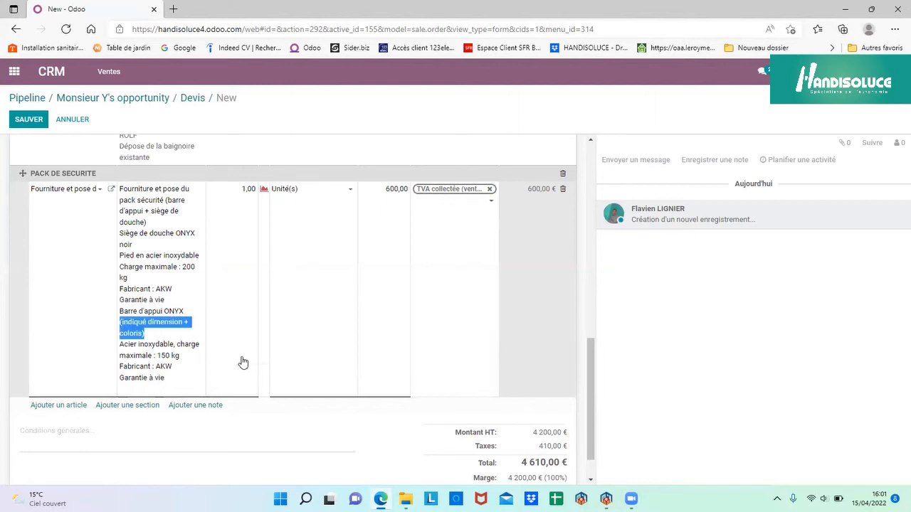
text(T)
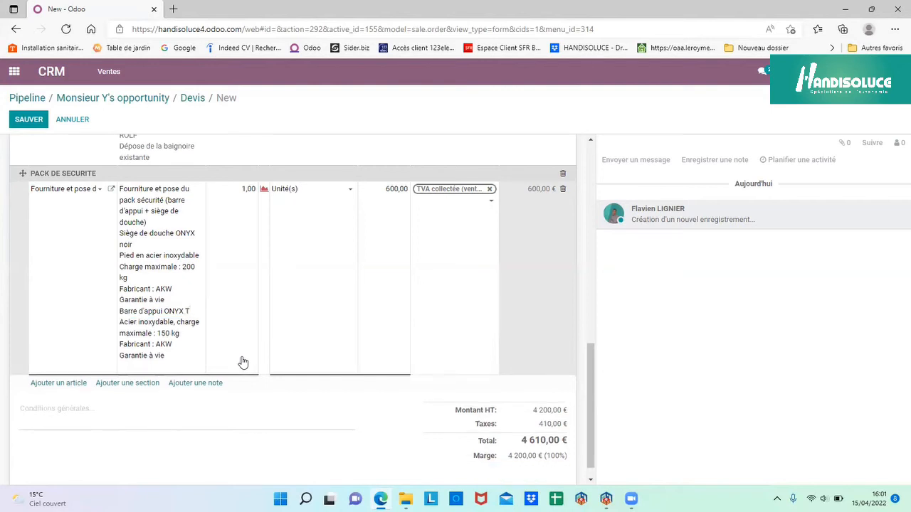
text( chromée)
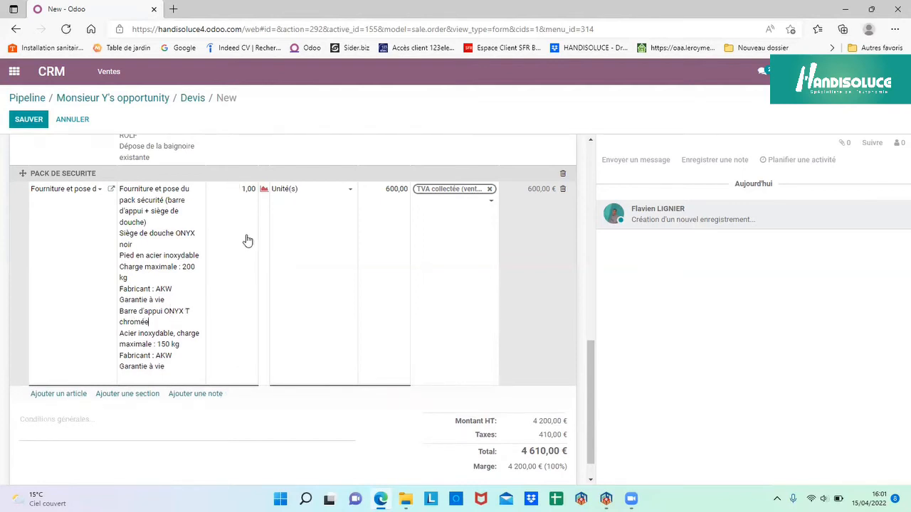
scroll(248, 240, up, 1)
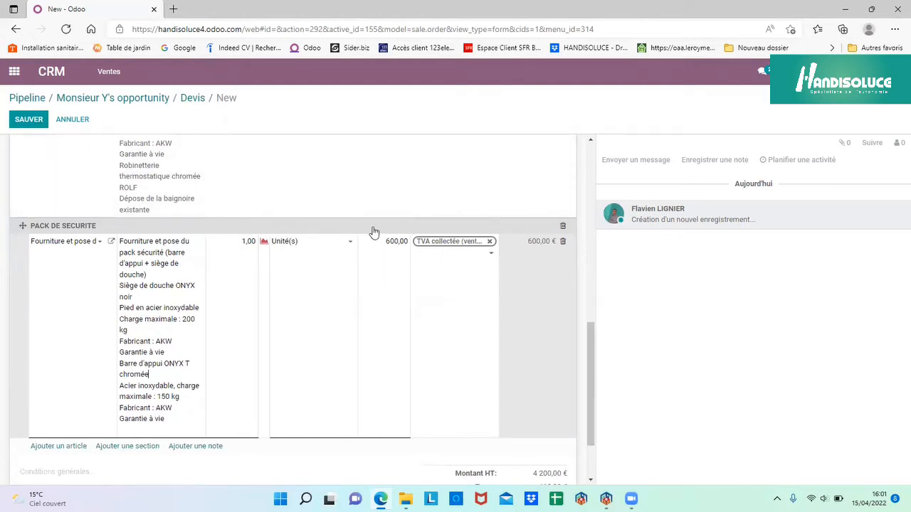
scroll(162, 335, down, 1)
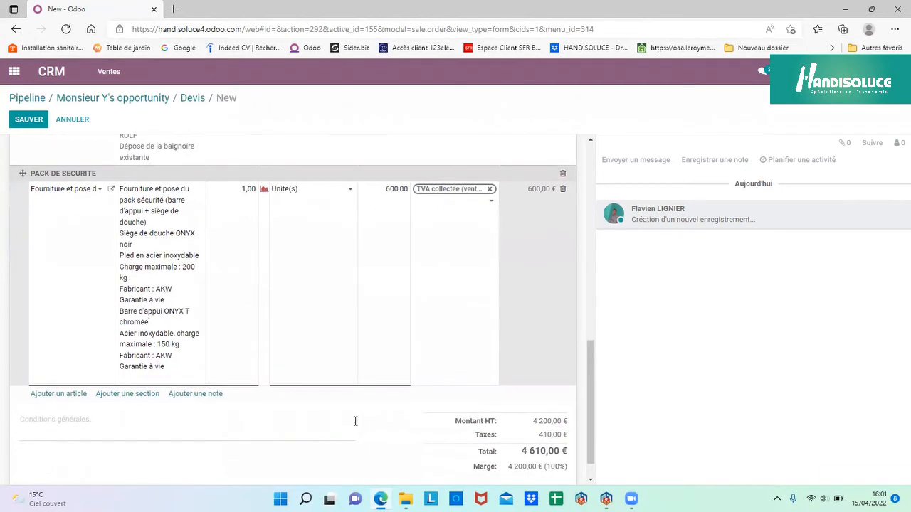
click(355, 421)
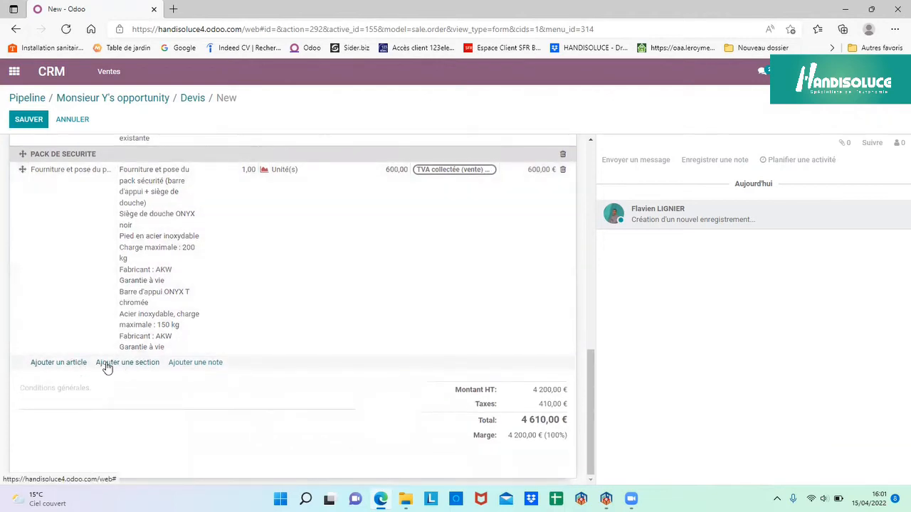
- Add a section named "REVETEMENT MURAL" below the safety pack line
click(111, 366)
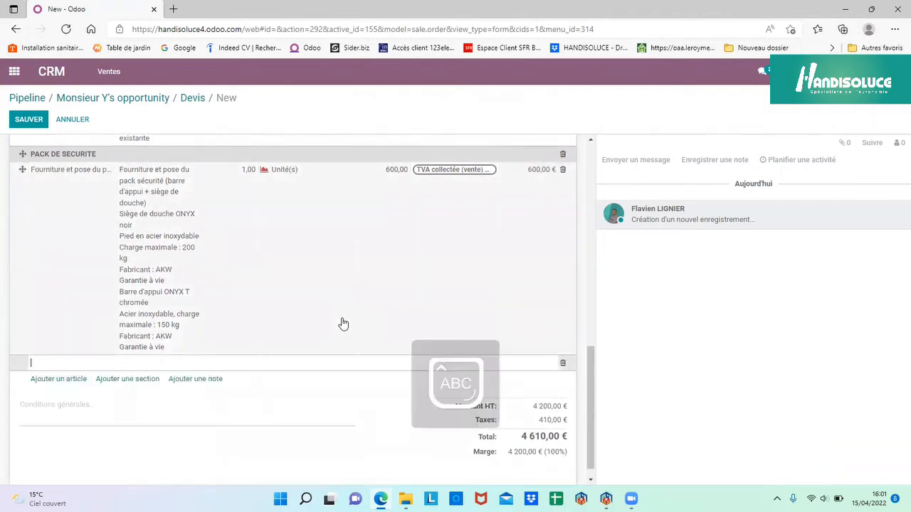
text(REVETEME)
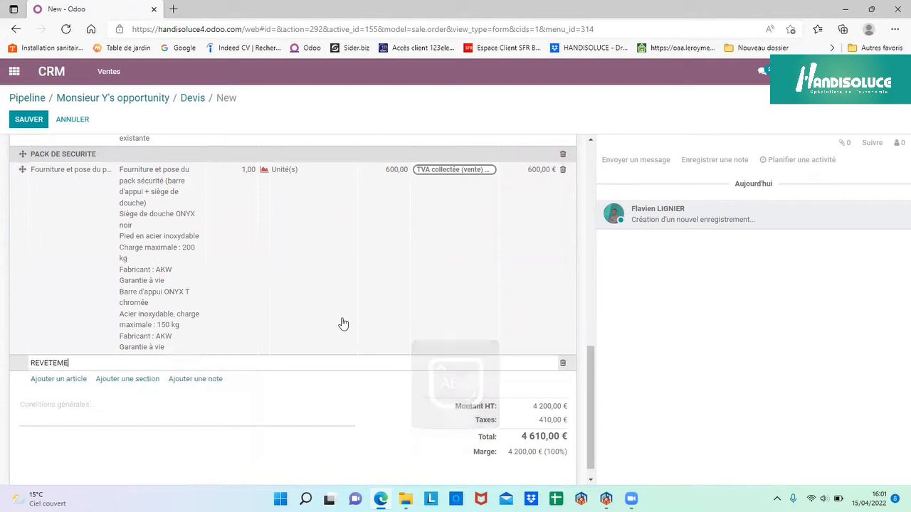
text(NT MURAL)
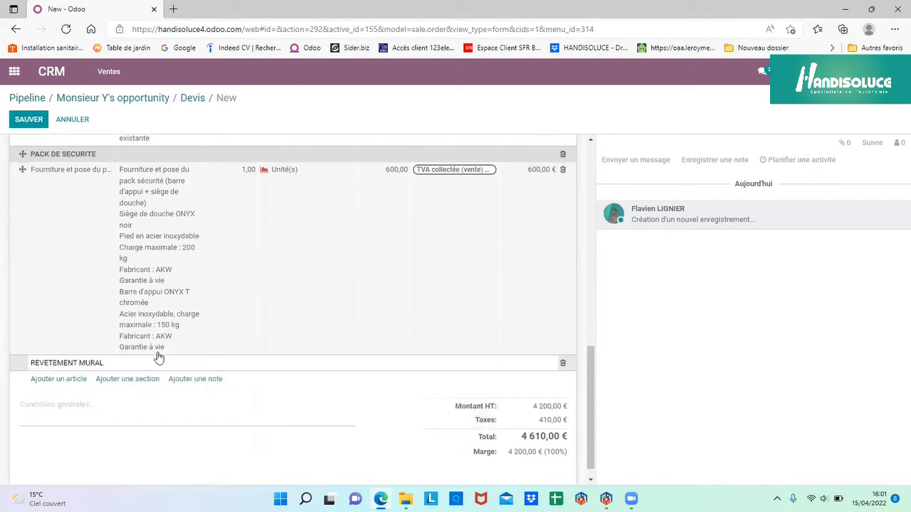
- Add the product "Fourniture et pose panneau Wall and Water" under the REVETEMENT MURAL section
click(67, 385)
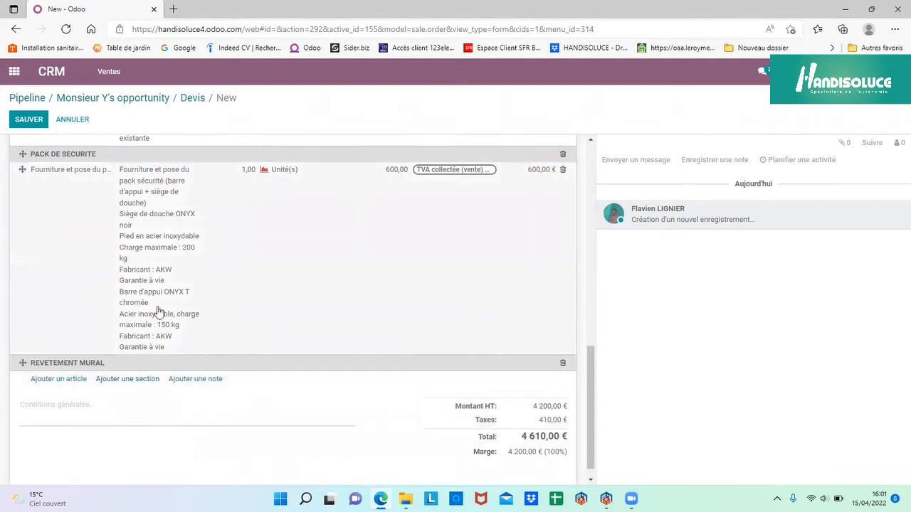
scroll(71, 359, down, 1)
click(60, 363)
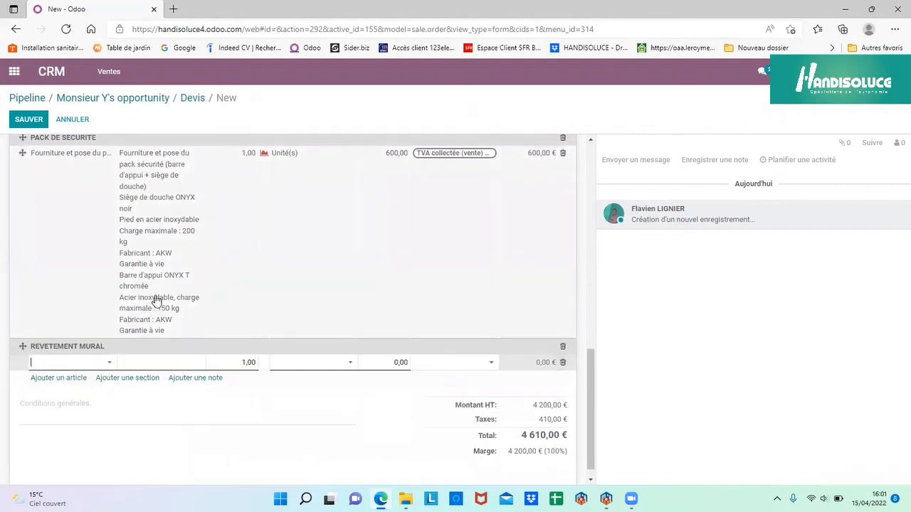
text(WALL)
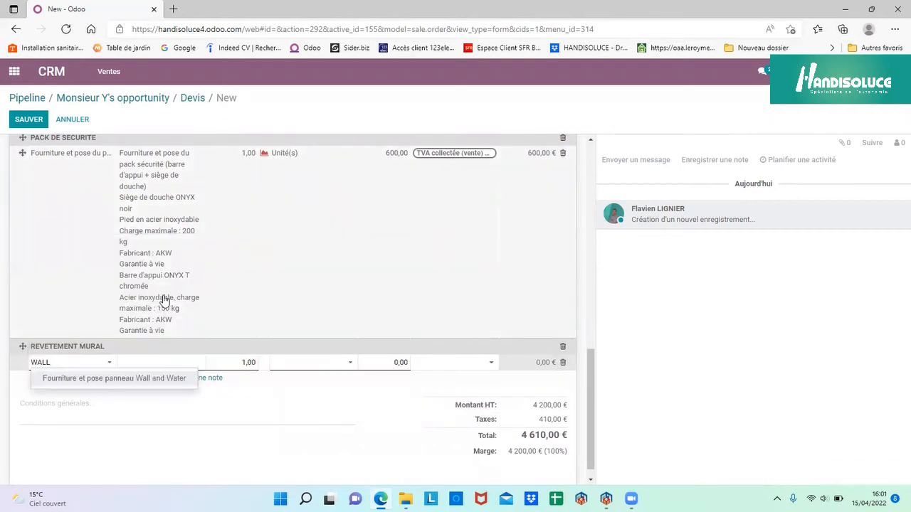
click(133, 383)
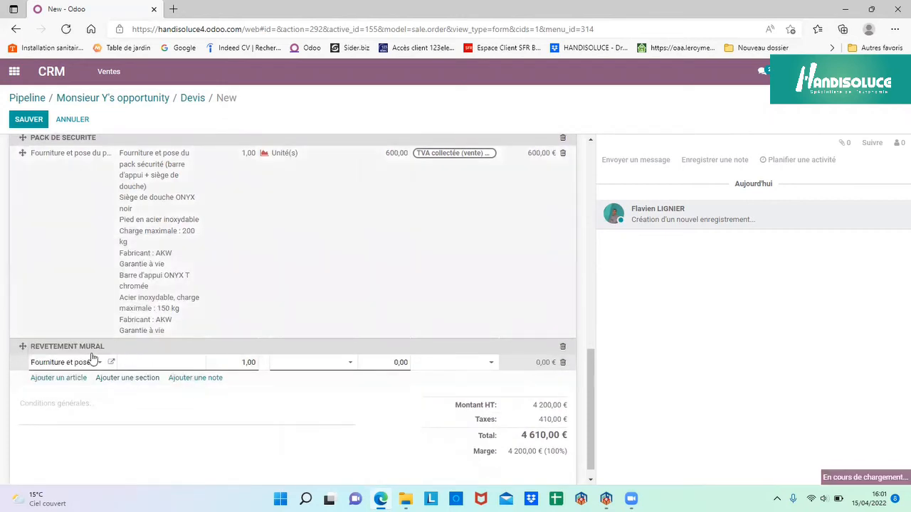
scroll(174, 320, down, 2)
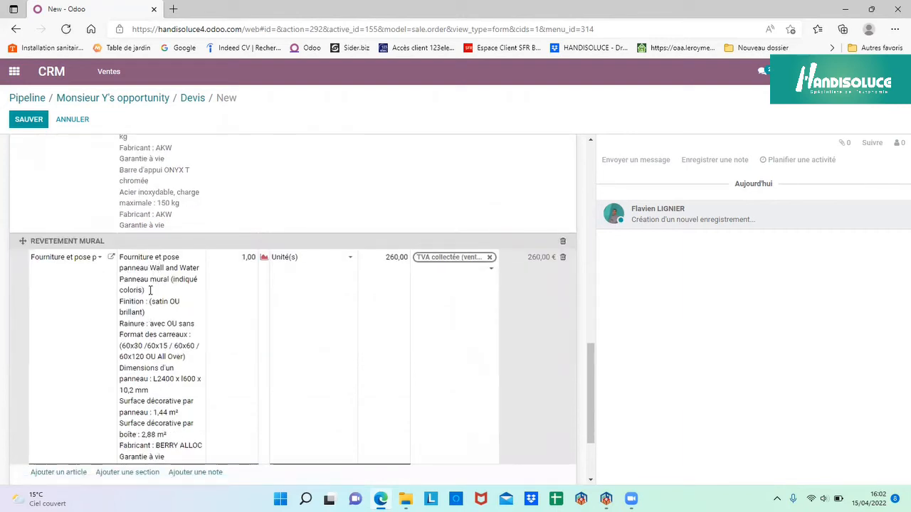
- Replace the colour placeholder after "Panneau mural" in the wall panel description with "Light Slate"
click(150, 289)
click(171, 279)
drag(171, 279, 185, 288)
key(BackSpace)
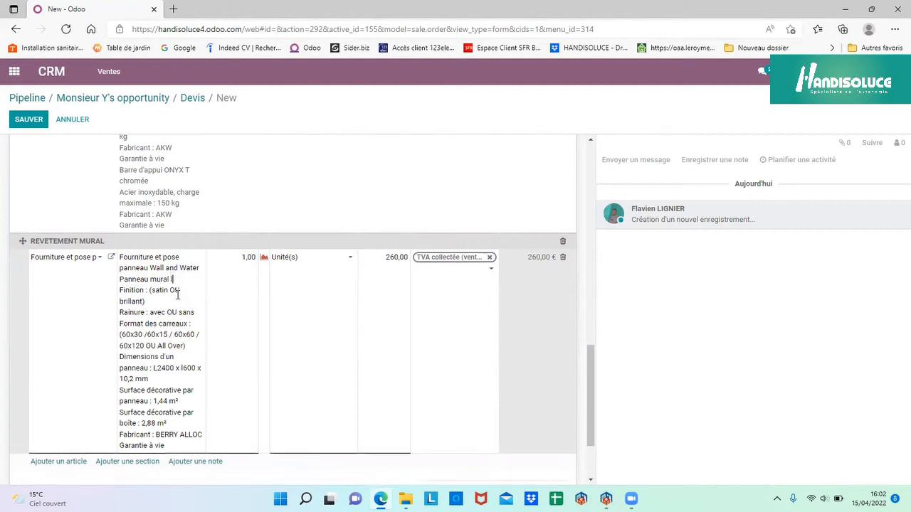
text(L)
key(Caps_Lock)
text(i)
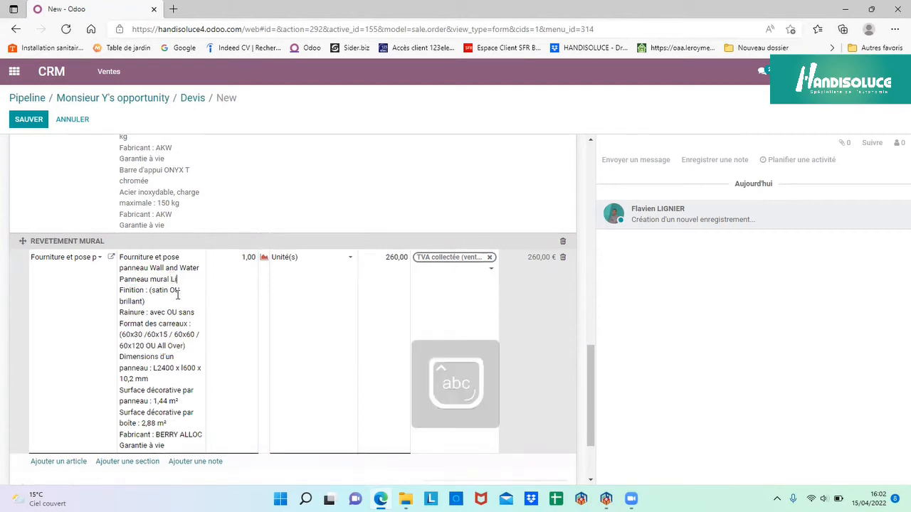
text(ght Slate)
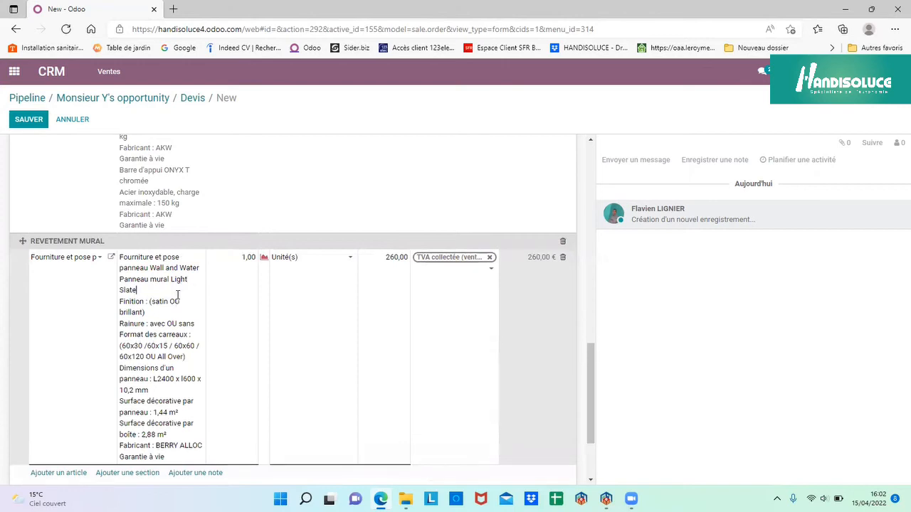
- Set the finish to "Satin" and the tile format to "60x60" in the wall panel description, replacing the listed options
drag(154, 312, 151, 296)
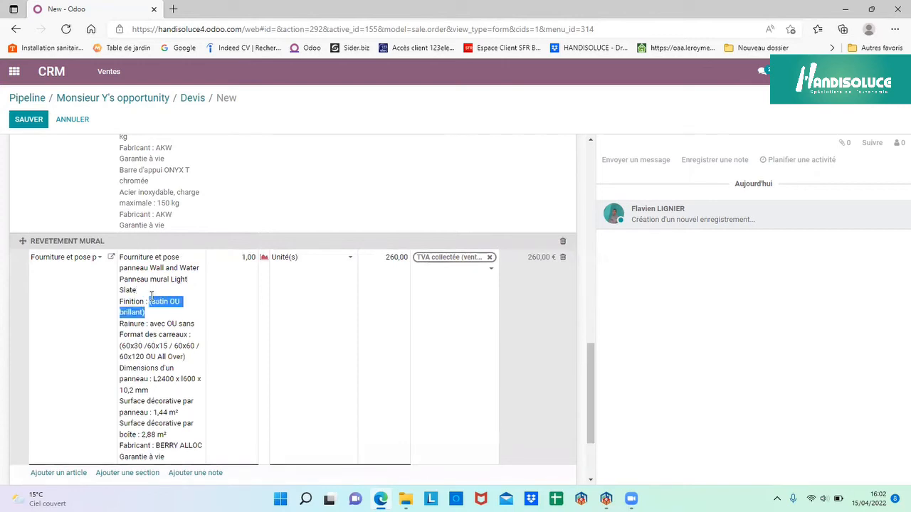
text(S)
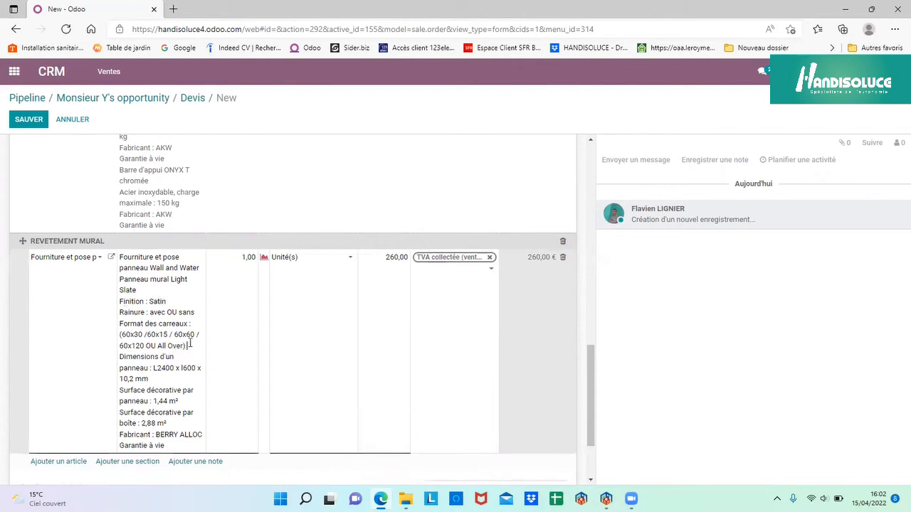
drag(187, 345, 120, 335)
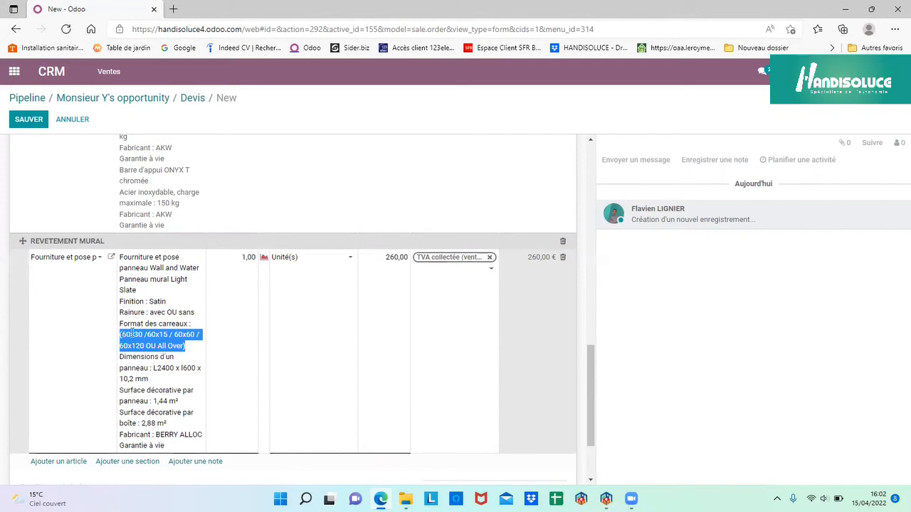
key(Caps_Lock)
text(60*)
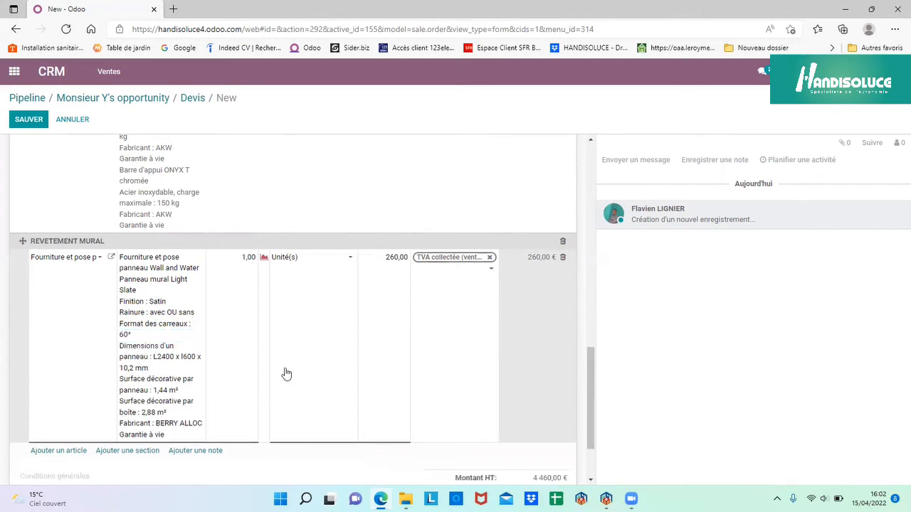
key(BackSpace)
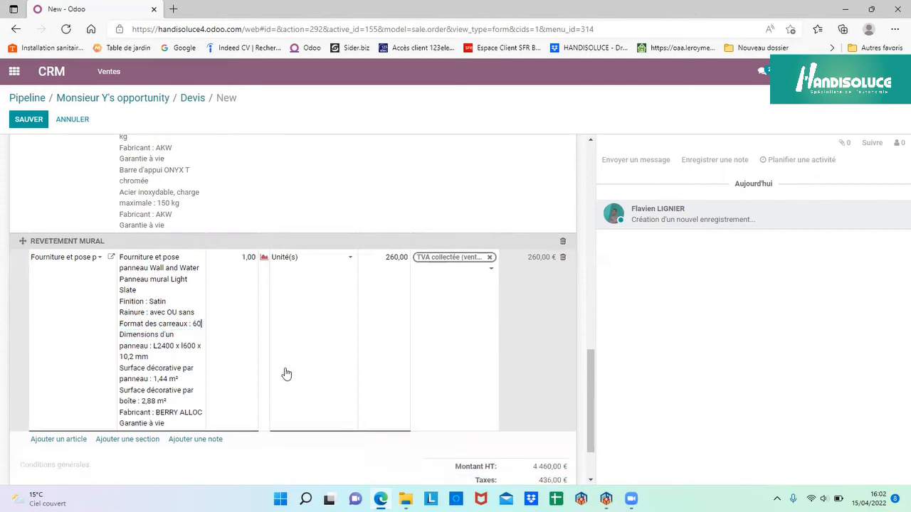
key(Caps_Lock)
text(x60)
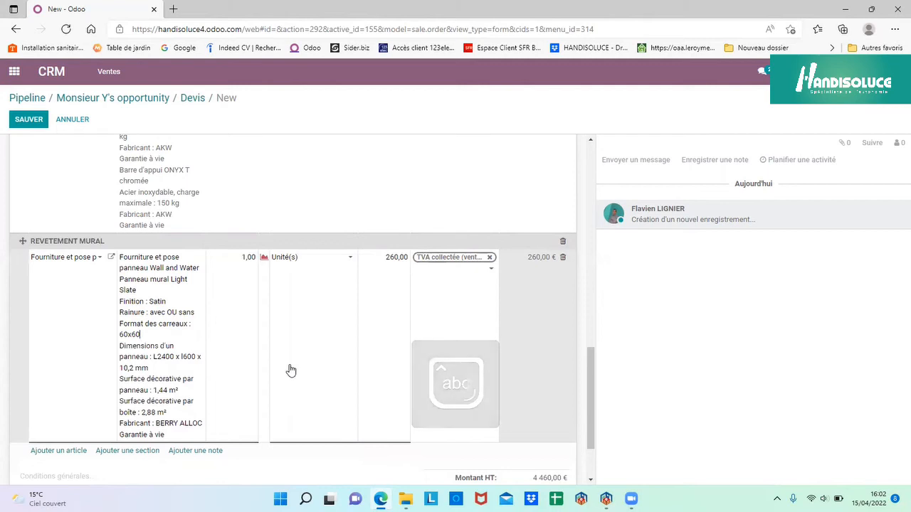
- Set the wall panel line's quantity to 6 and finish editing the line
click(245, 288)
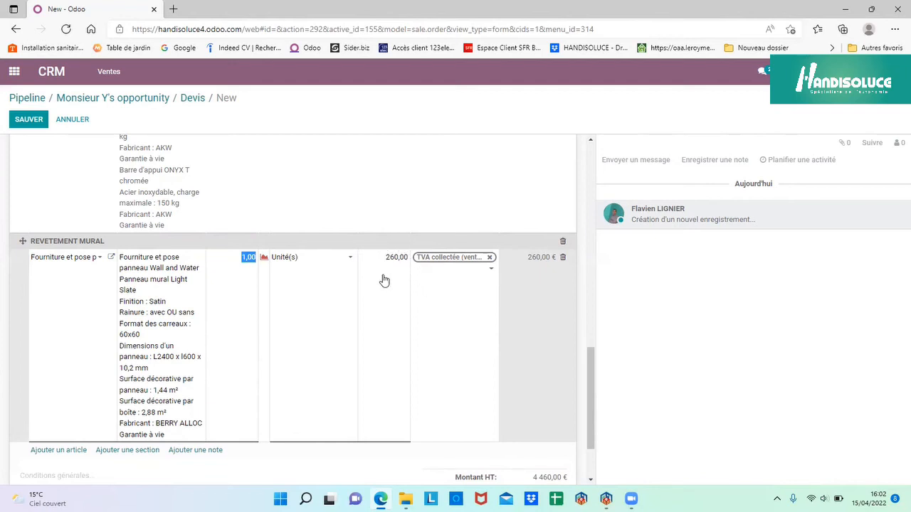
click(240, 259)
drag(239, 256, 260, 258)
text(6)
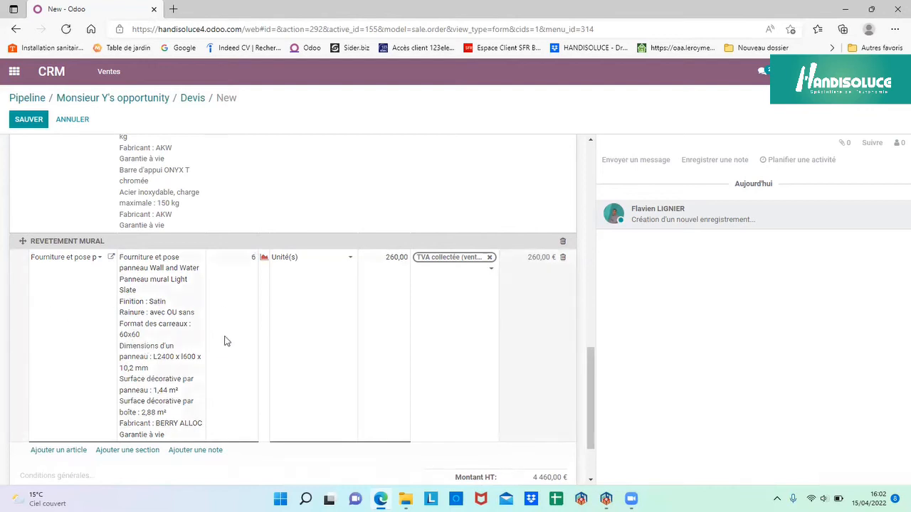
click(544, 282)
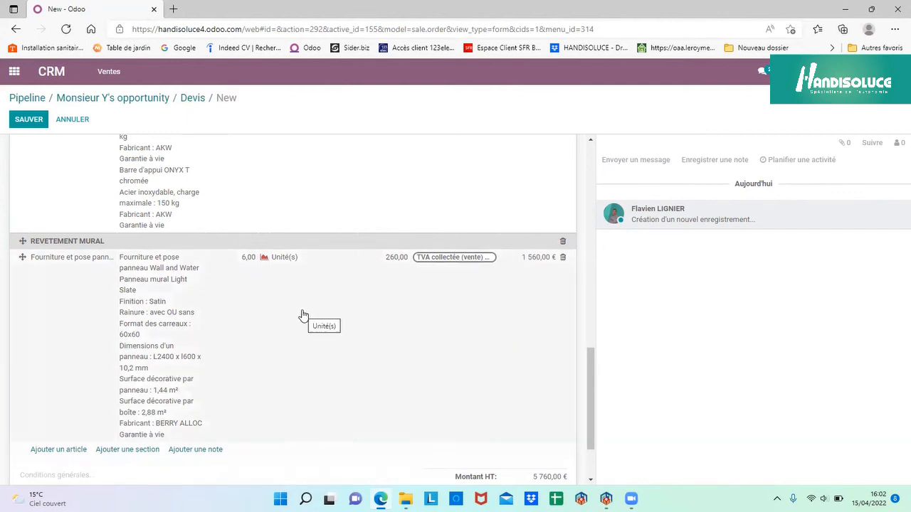
- Rename the wall covering section as "REVETEMENT MURAL (DANS LA DOUCHE)"
scroll(303, 316, down, 2)
scroll(303, 316, down, 1)
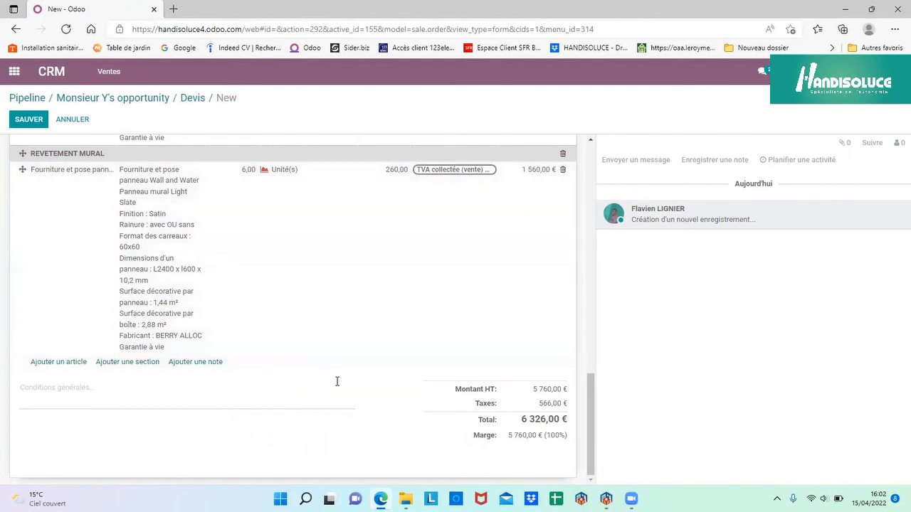
scroll(106, 242, up, 1)
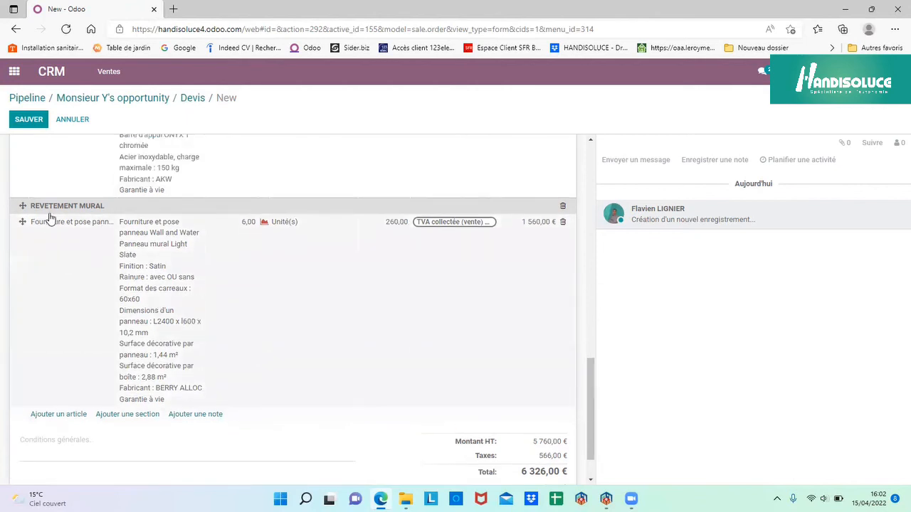
click(132, 208)
click(141, 205)
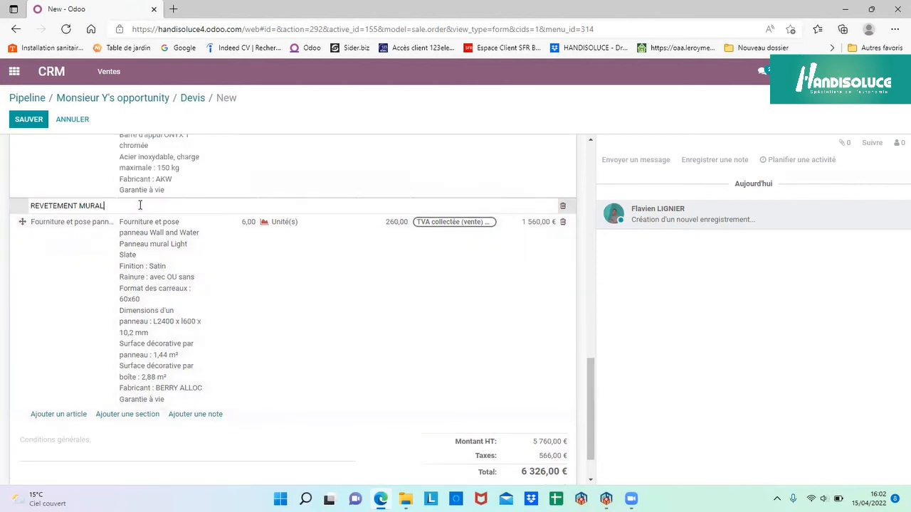
text(()
key(Caps_Lock)
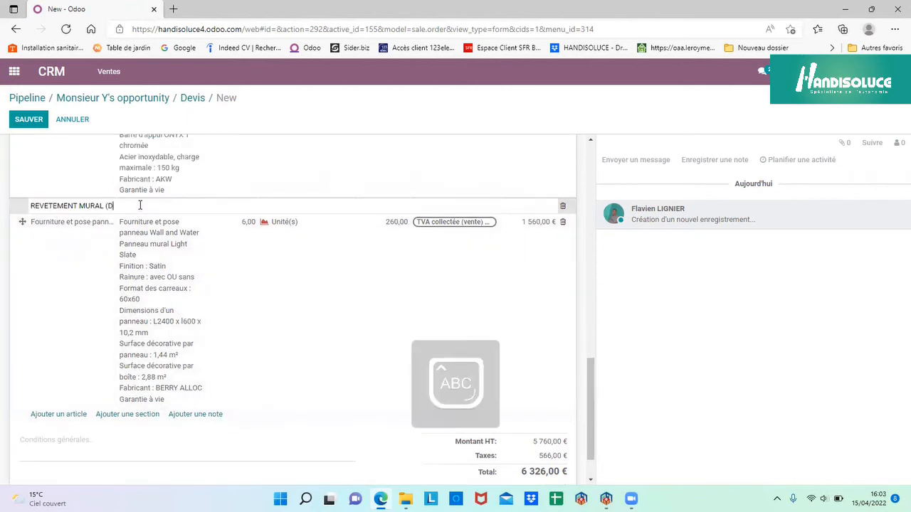
text(DANS LA DOUCHE)
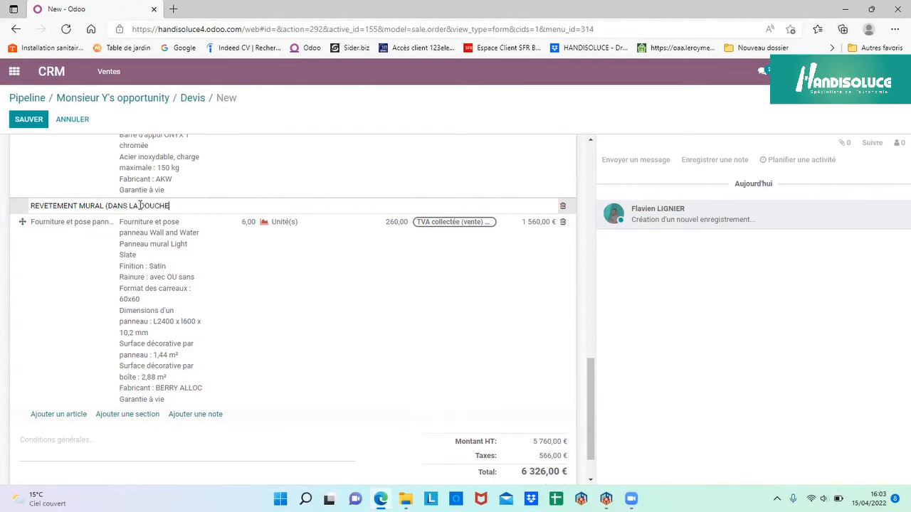
key(Caps_Lock)
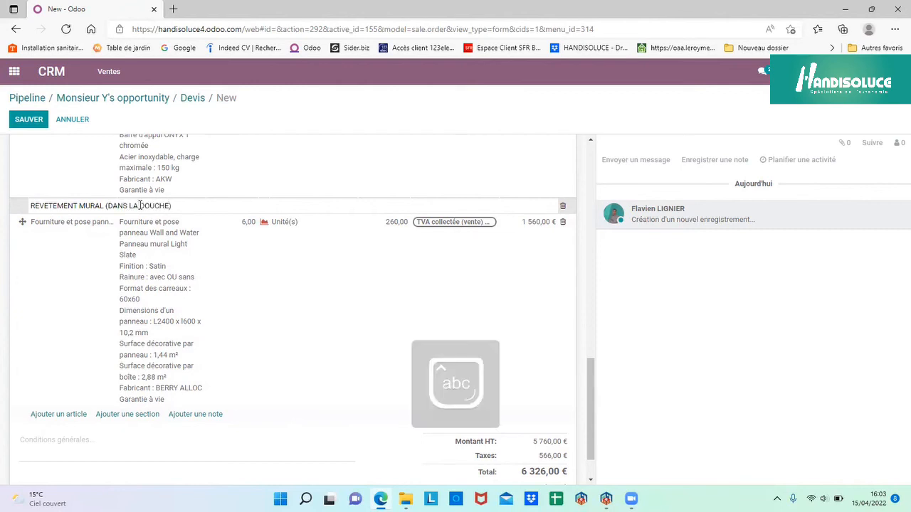
click(2, 271)
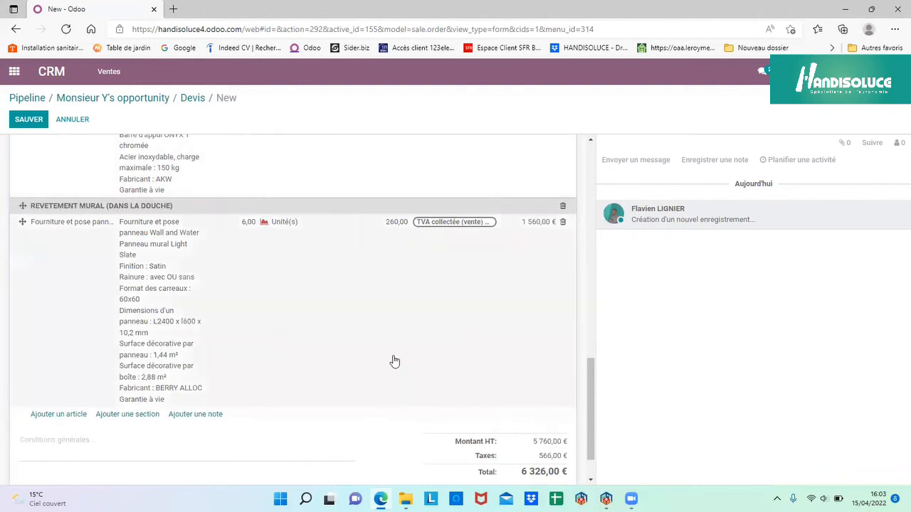
- Review the order lines back to the quotation's header and save the new quotation
scroll(409, 385, down, 1)
scroll(418, 335, up, 5)
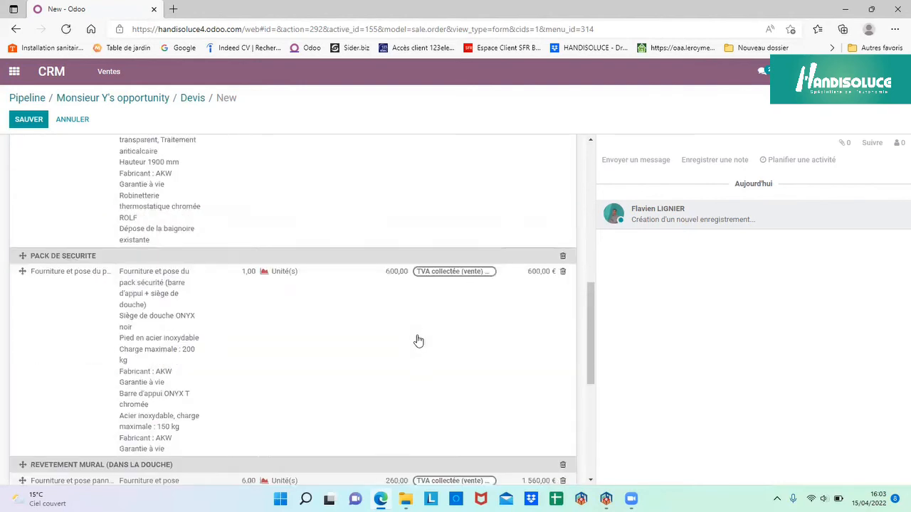
scroll(418, 338, up, 10)
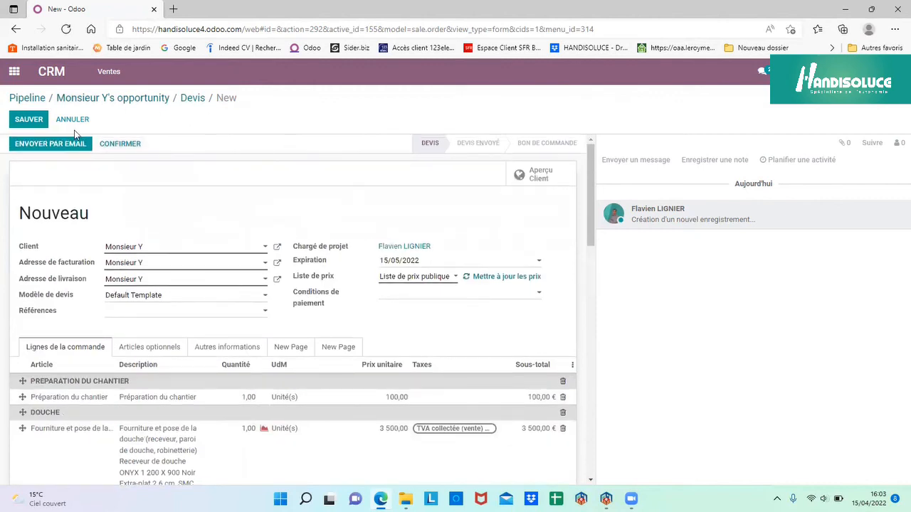
click(35, 120)
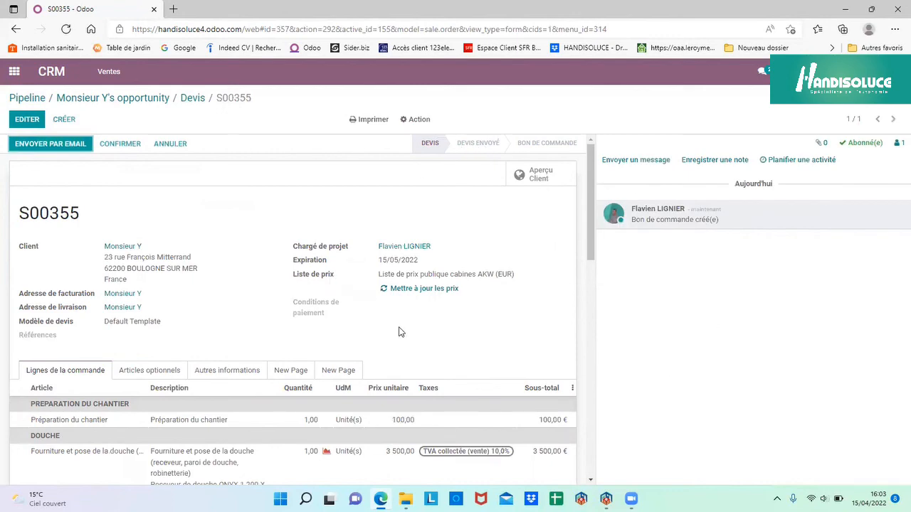
- Print the saved quotation with the "Devis / Commande" report and open the downloaded PDF
scroll(400, 332, down, 15)
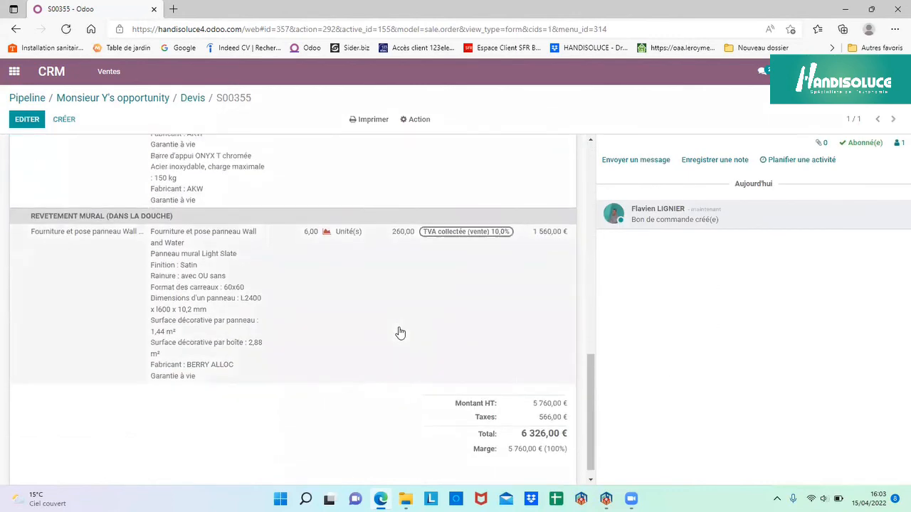
scroll(401, 333, up, 15)
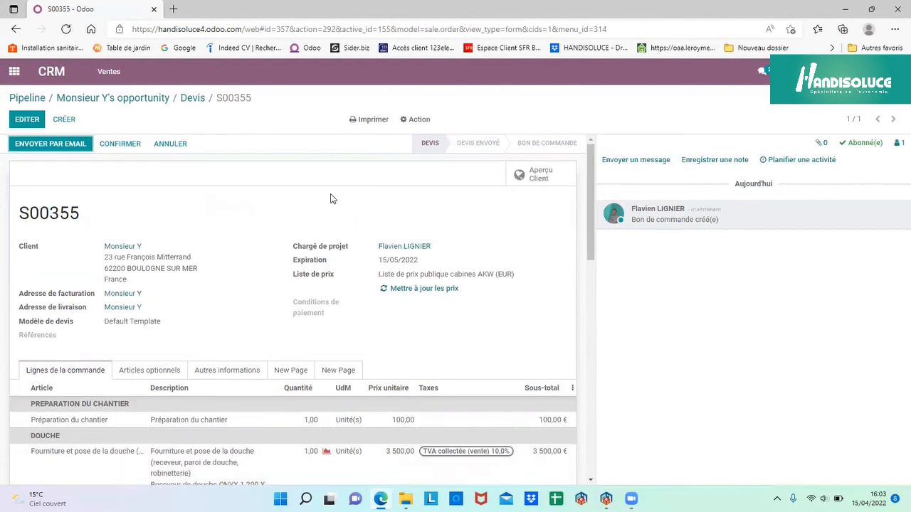
click(369, 122)
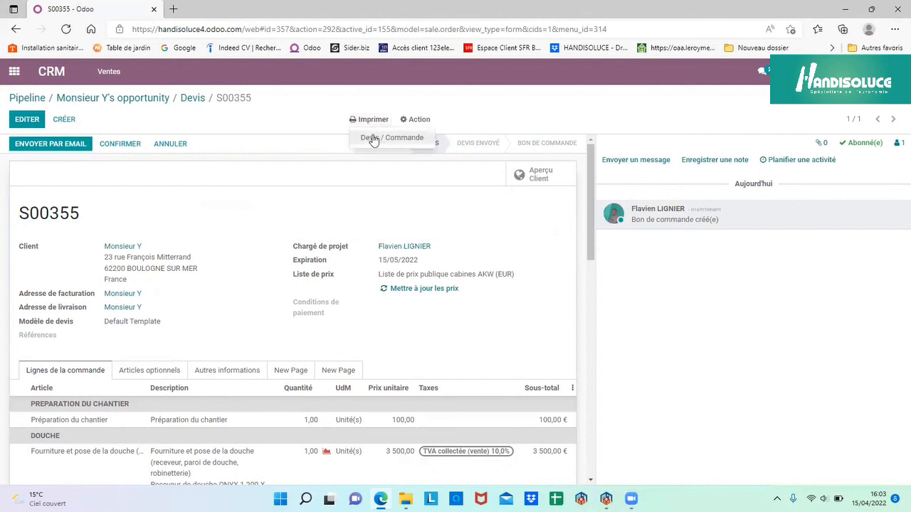
click(373, 138)
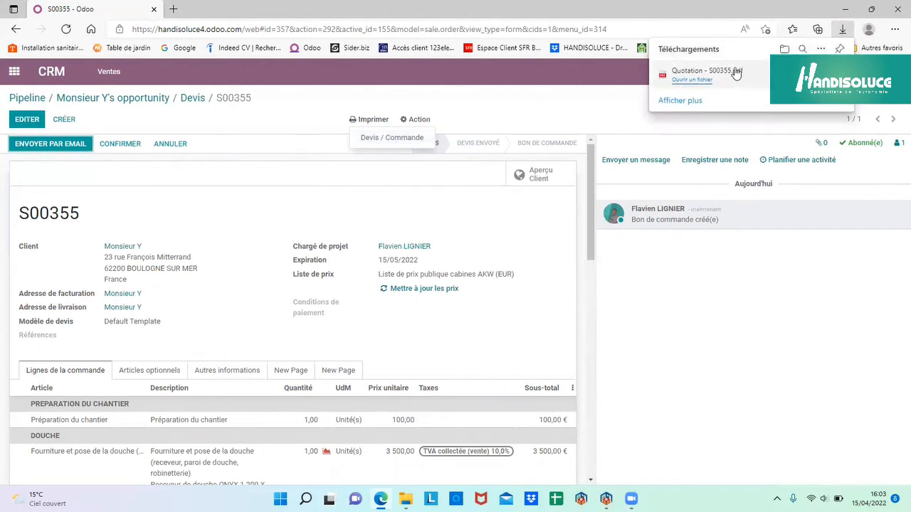
click(712, 71)
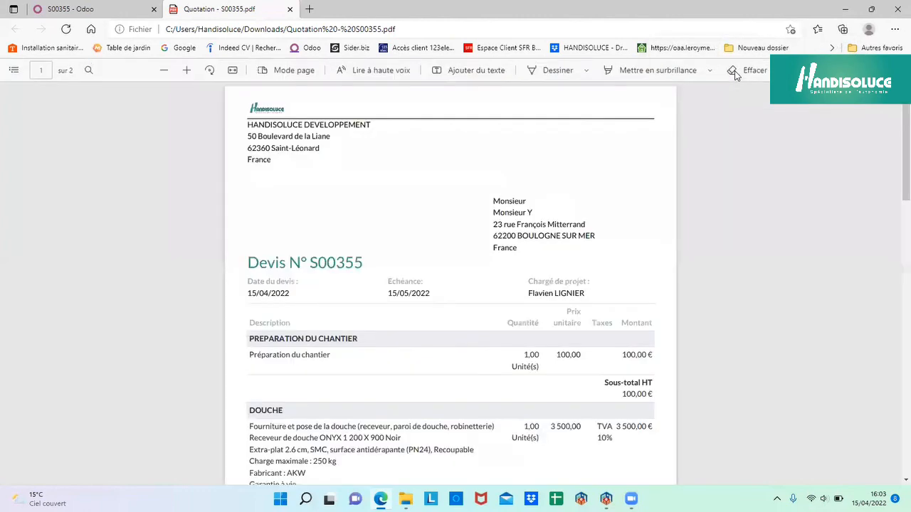